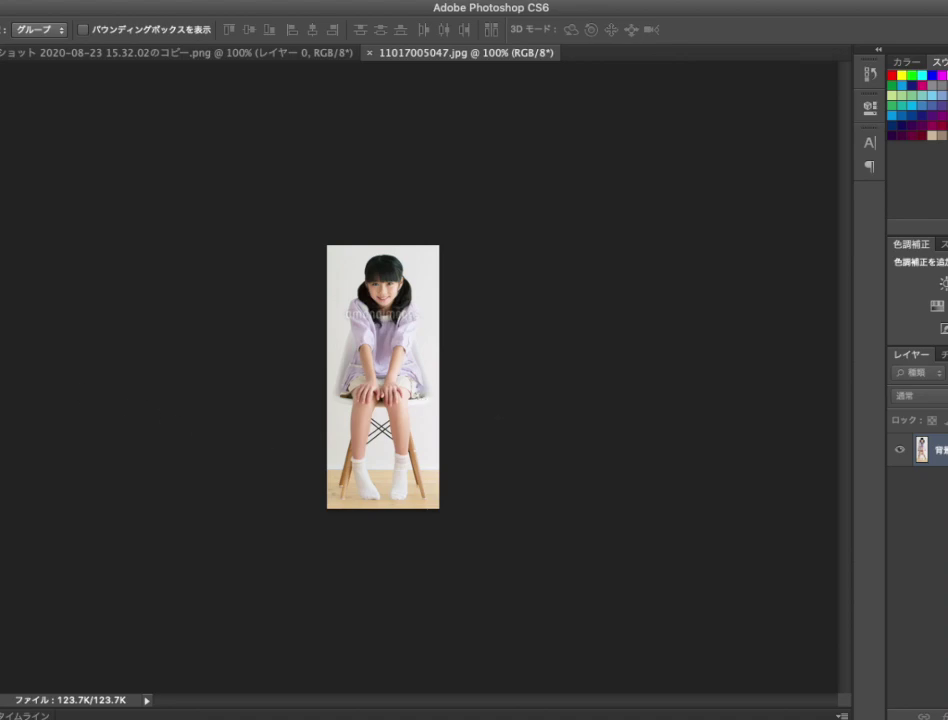
Step: Zoom the girl photo in to 300%
key("z")
left_click(383, 374)
left_click(370, 412)
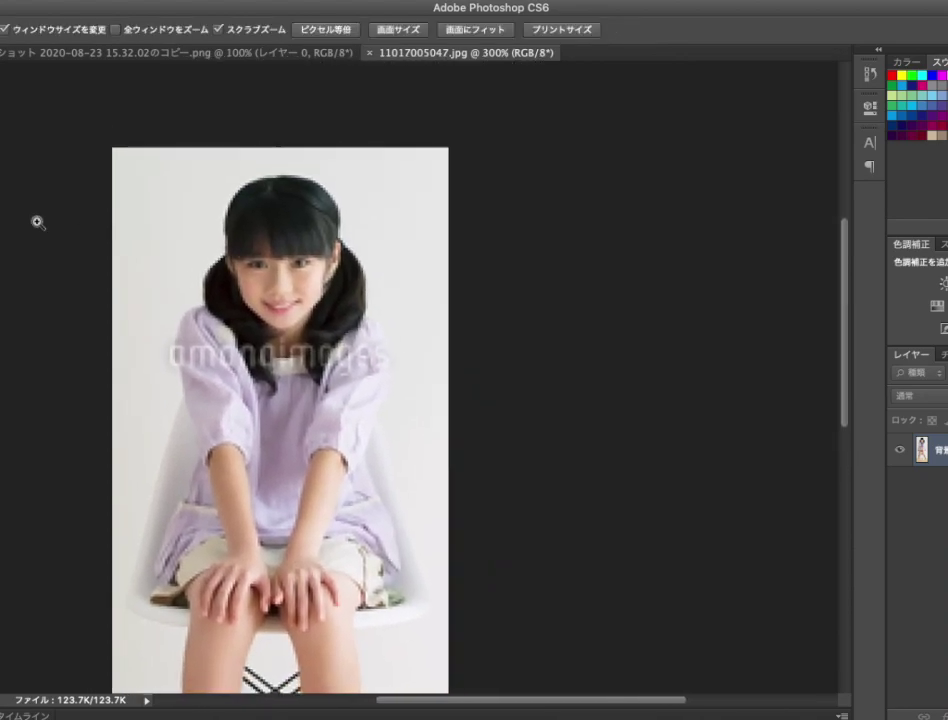
Step: Paint a size-23 test brush stroke at the upper right, then undo it
key("b")
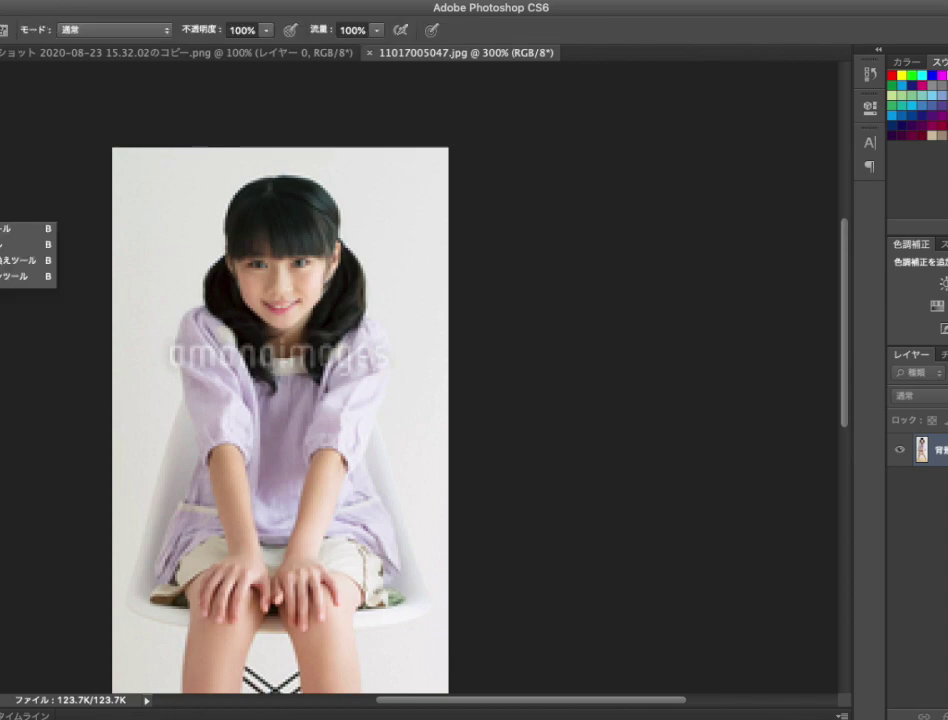
left_click(8, 29)
type("23")
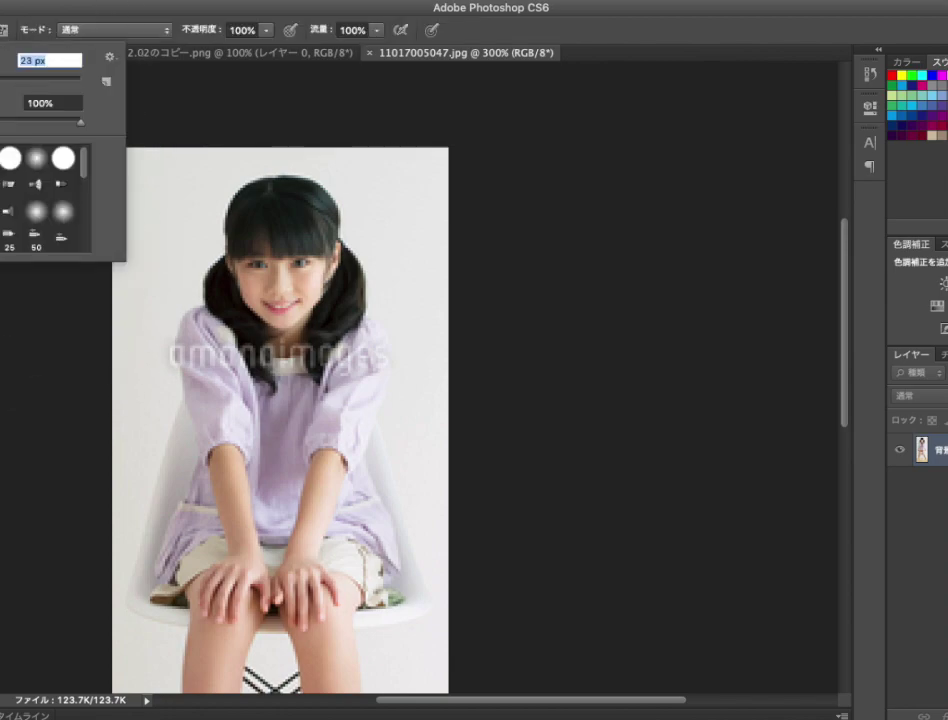
left_click_drag(382, 175, 478, 218)
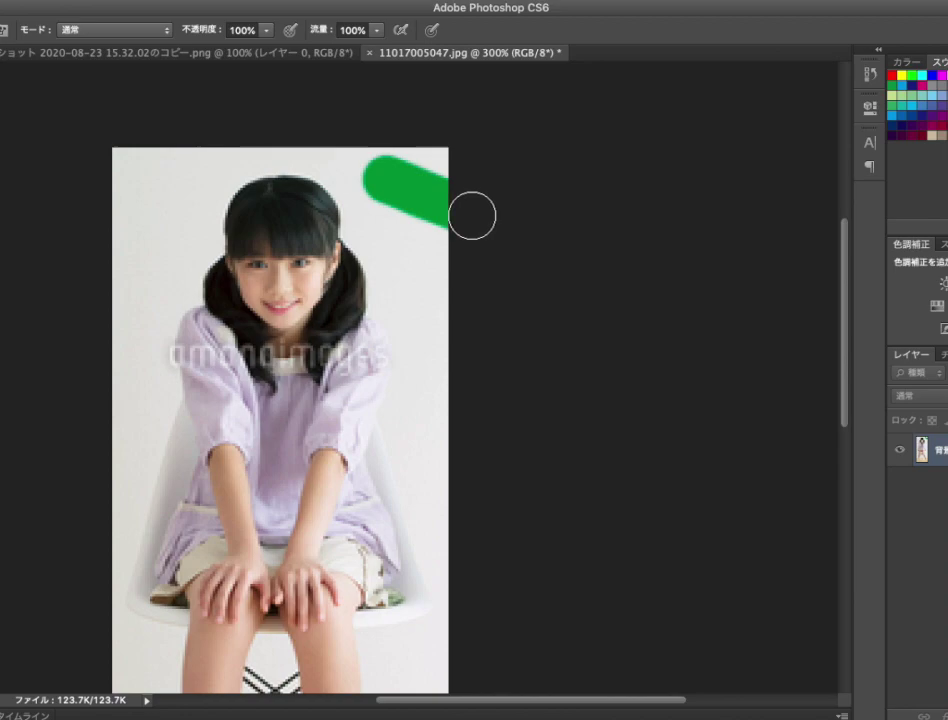
left_click(99, 38)
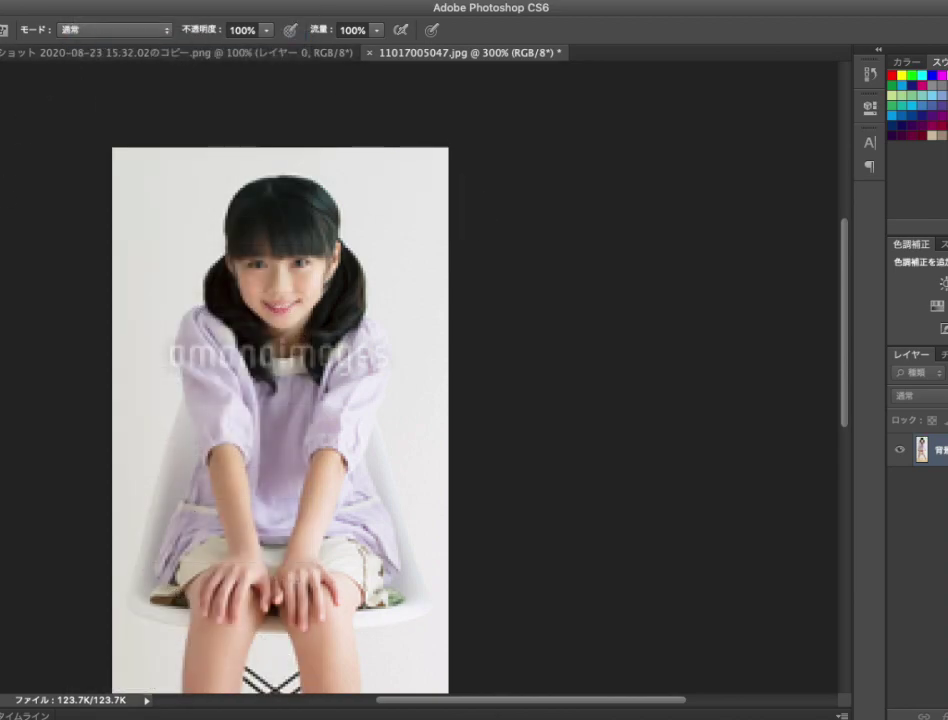
Step: Undo a plain eraser stroke, then erase the top-right corner with the Background Eraser
key("e")
left_click_drag(370, 152, 450, 195)
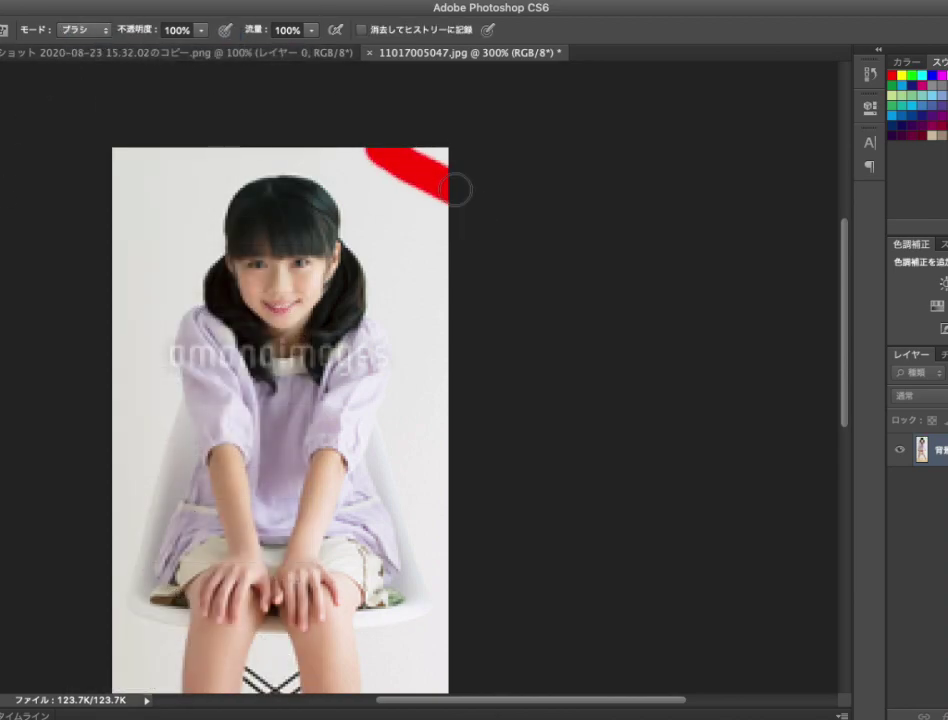
left_click(60, 10)
left_click(100, 36)
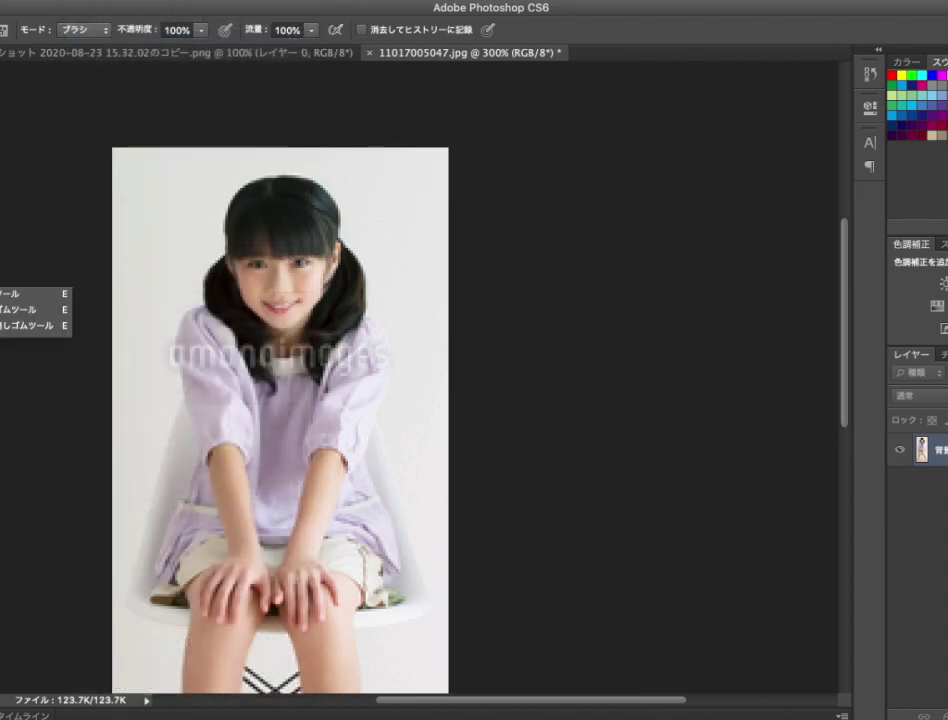
left_click(30, 309)
left_click_drag(410, 140, 468, 205)
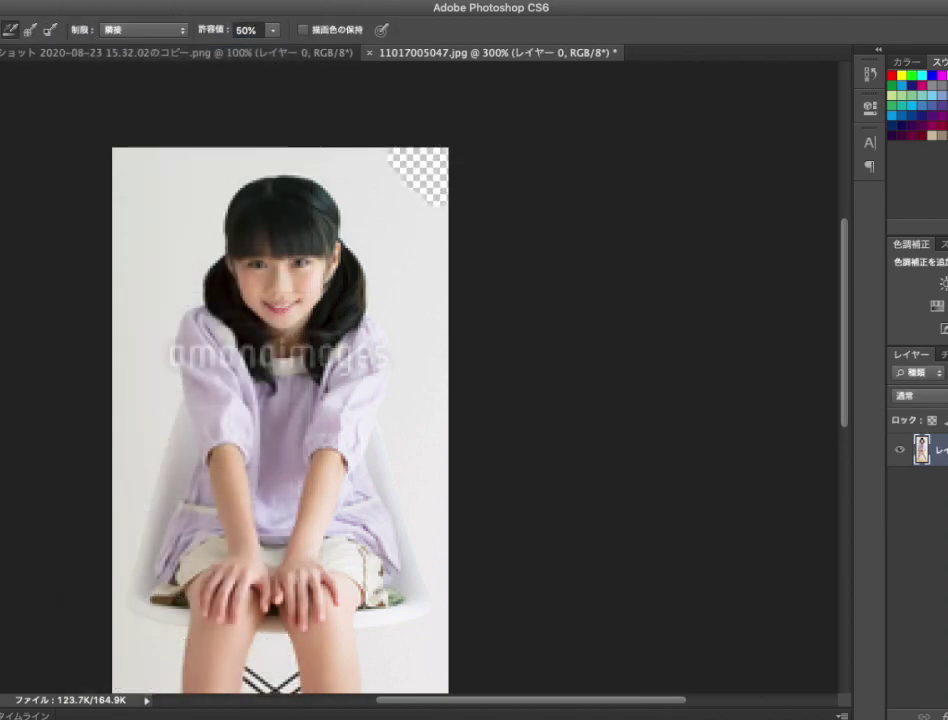
Step: Erase more background down the right side beside the girl's head, then zoom closer
left_click(30, 29)
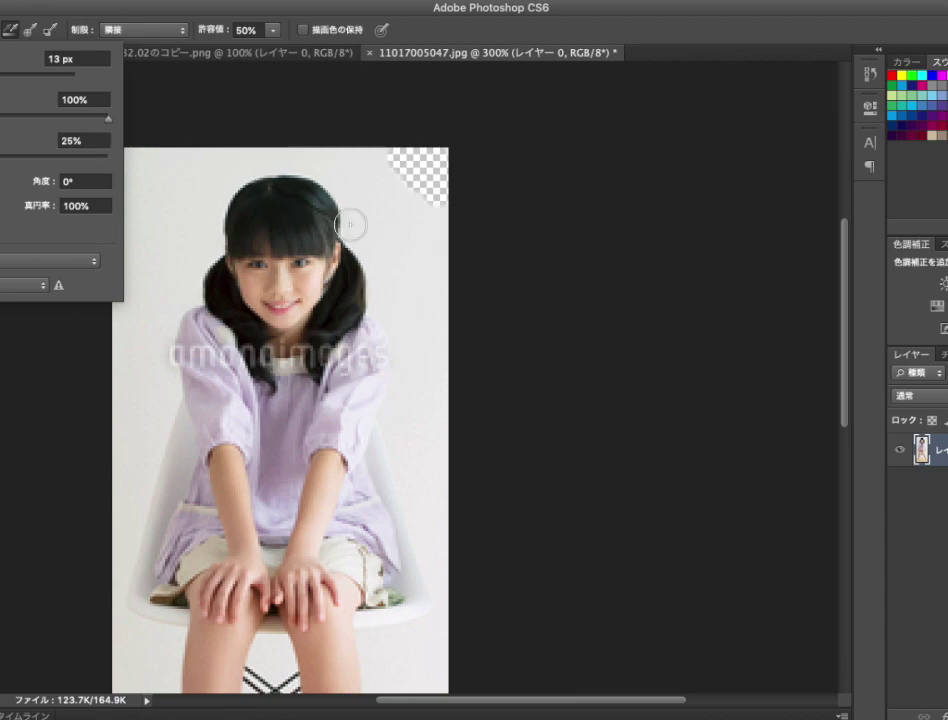
left_click(413, 165)
left_click_drag(413, 165, 456, 223)
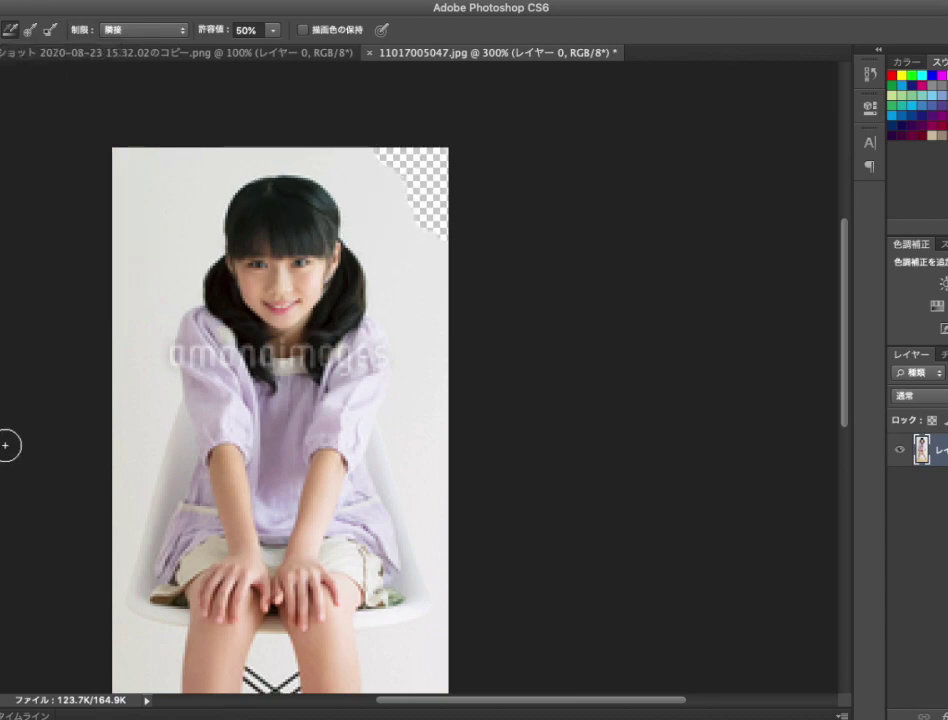
key("z")
left_click(399, 266)
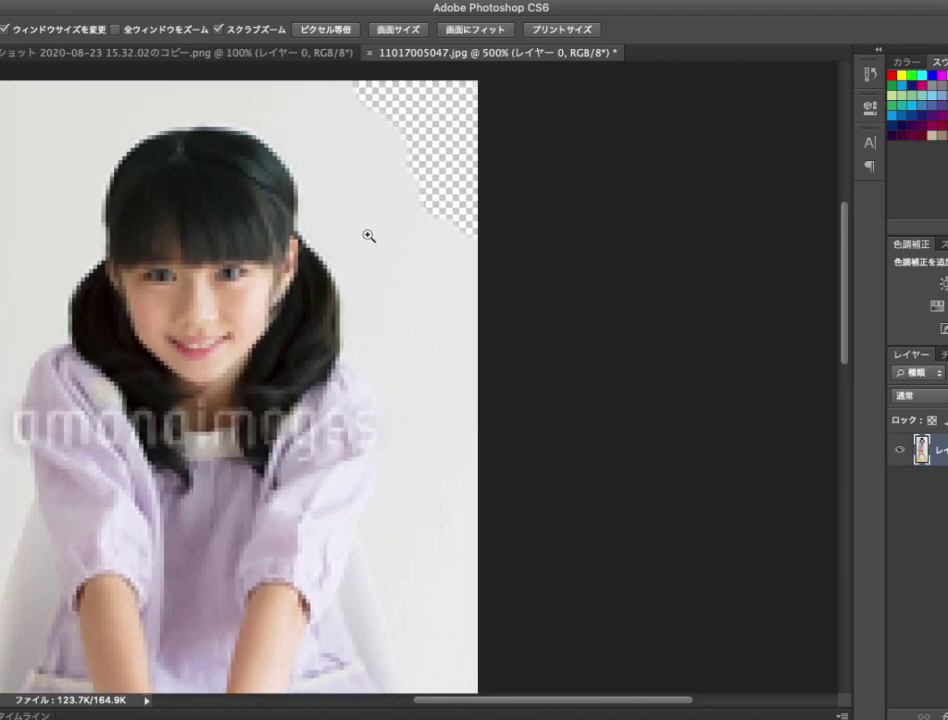
Step: Magic Wand and delete the white background left and right of the girl and chair
key("w")
left_click(42, 157)
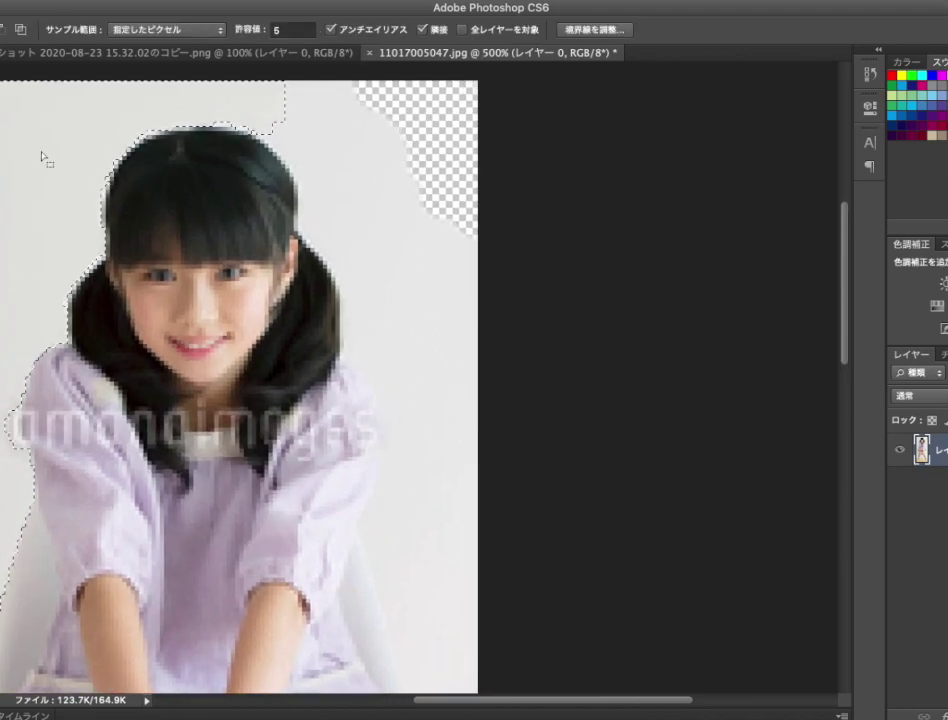
key("Delete")
left_click(440, 300)
key("Delete")
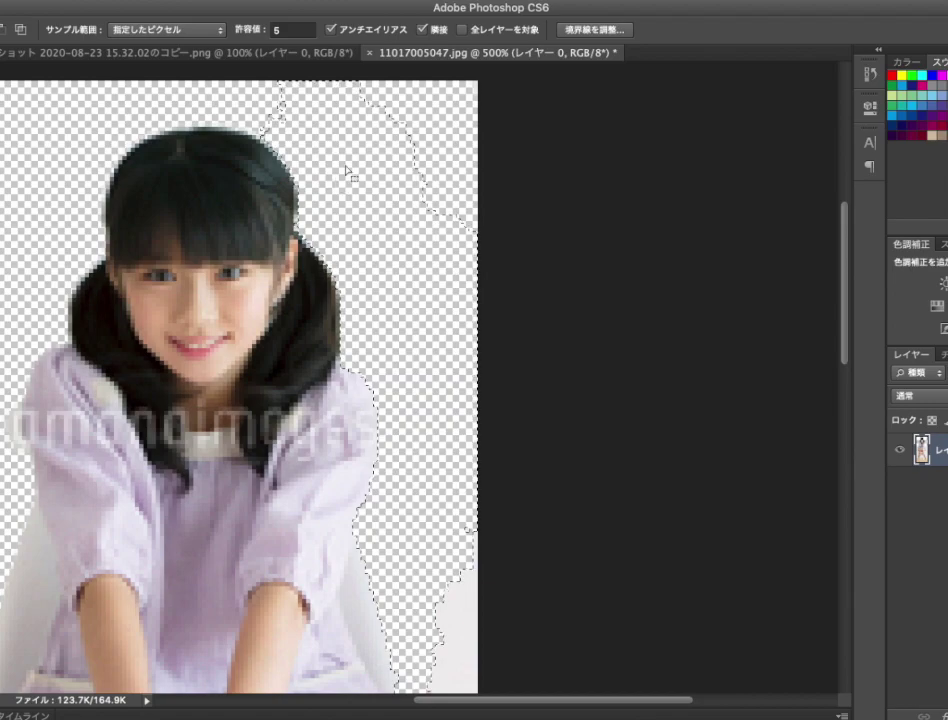
scroll(442, 300, "up", 3)
scroll(440, 300, "down", 10)
left_click(440, 305)
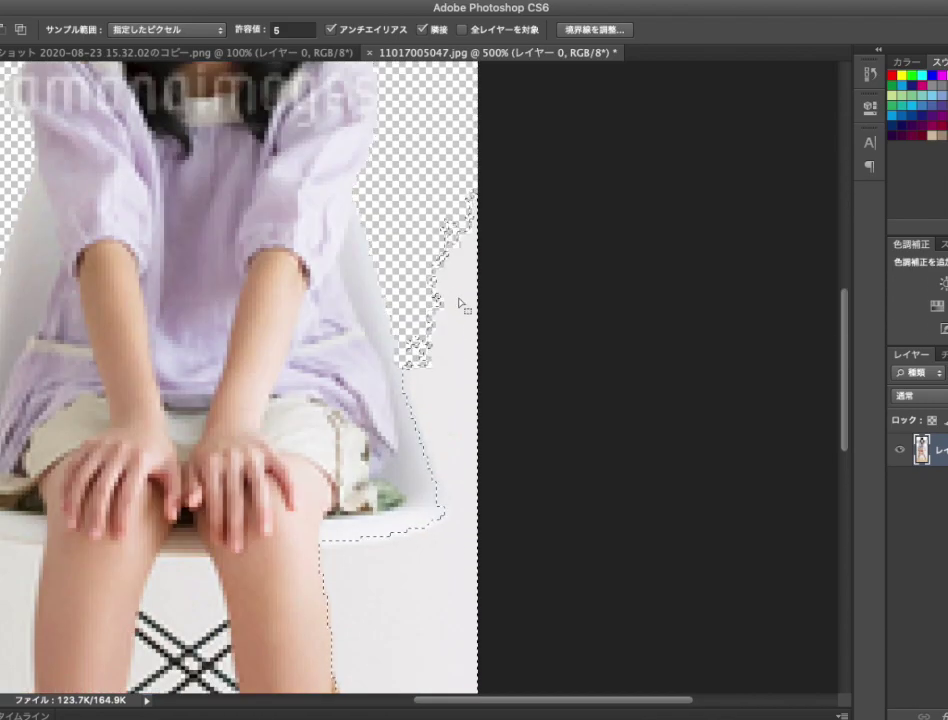
key("Delete")
left_click(15, 240)
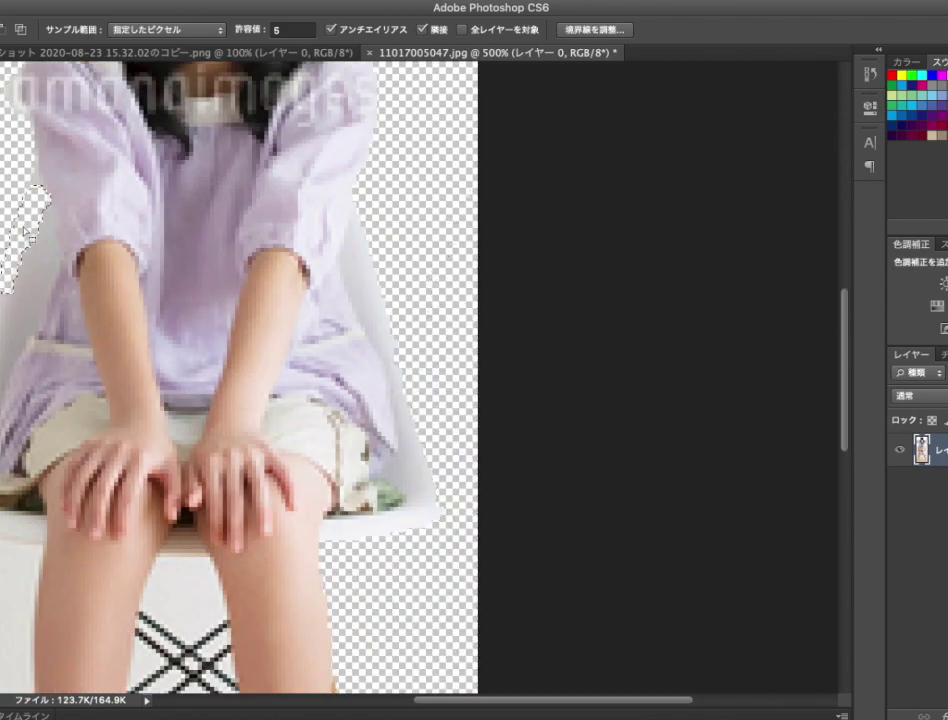
scroll(190, 237, "left", 5)
left_click(157, 270)
key("Delete")
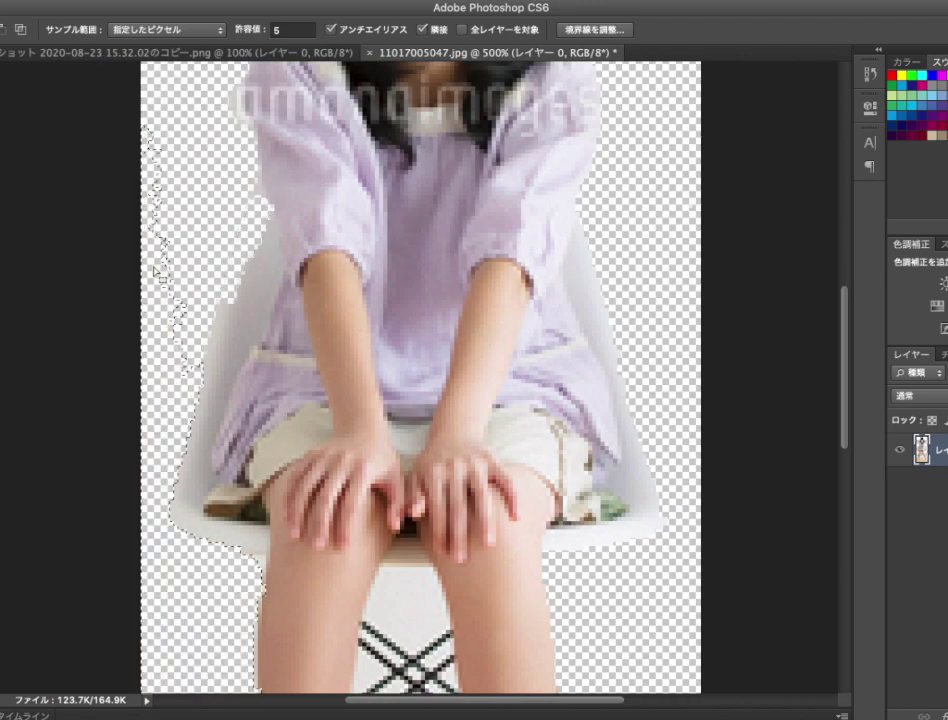
Step: Deselect, then delete leftover grey chair patches and white edges around the girl
left_click(339, 21)
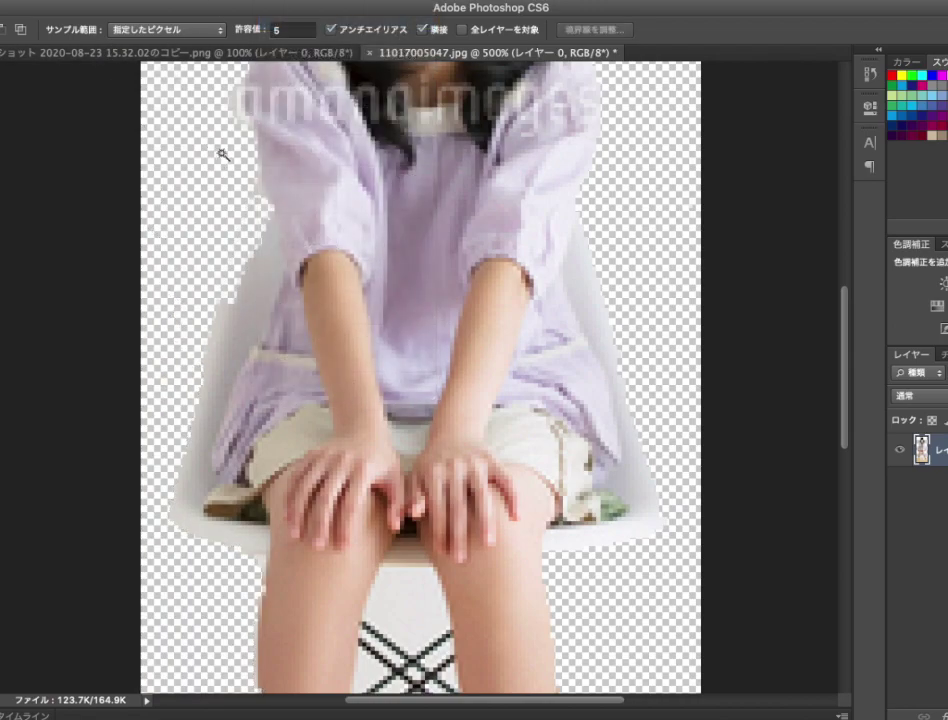
left_click_drag(218, 148, 193, 309)
scroll(193, 309, "right", 3)
scroll(201, 289, "down", 5)
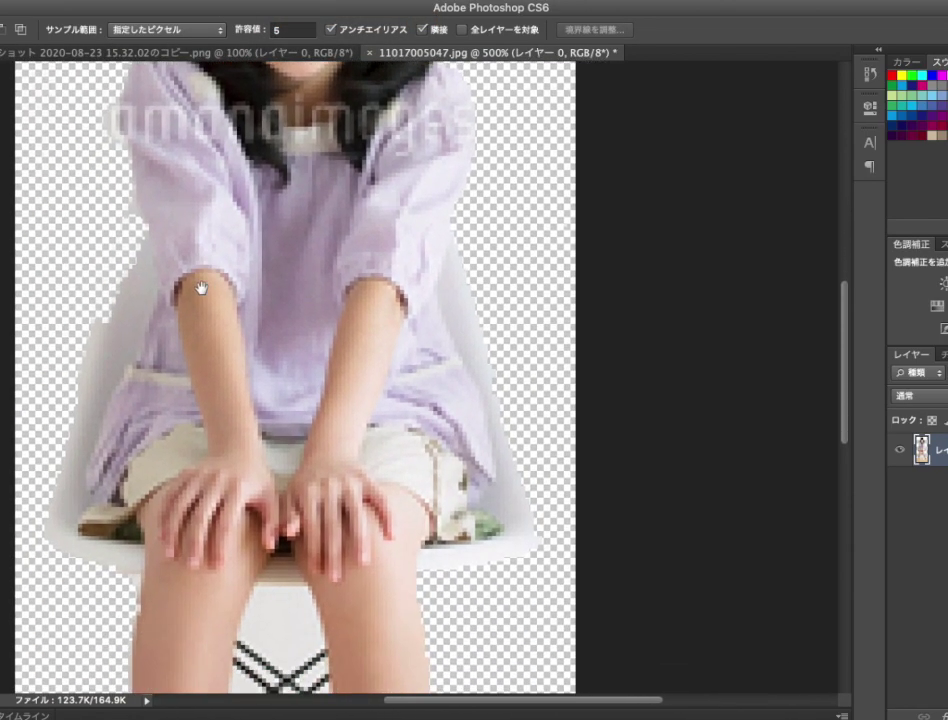
left_click(452, 320)
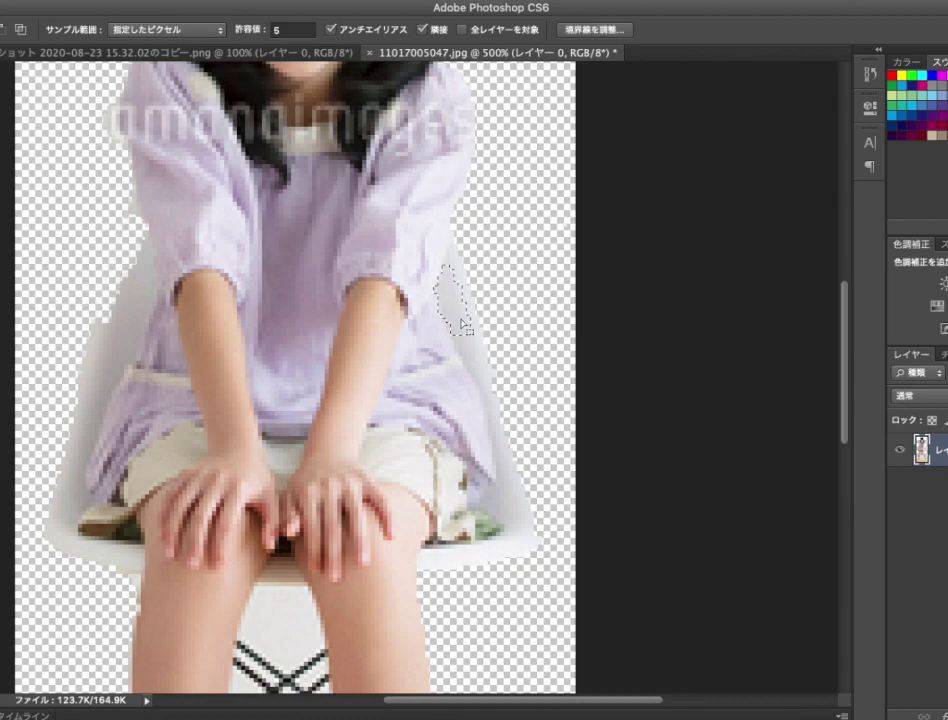
key("Delete")
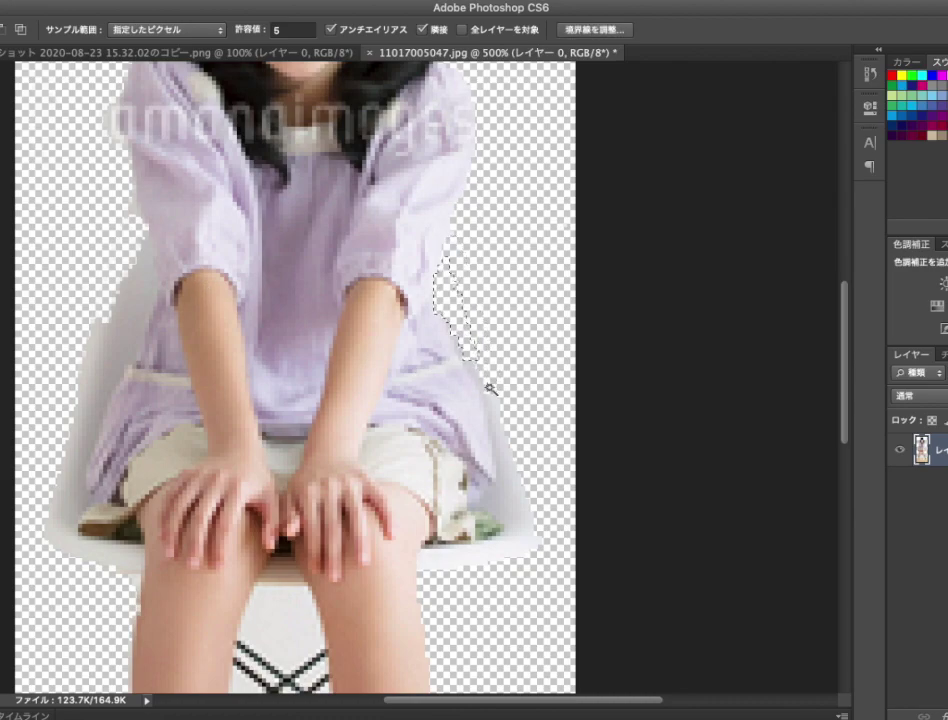
left_click(128, 303)
key("Delete")
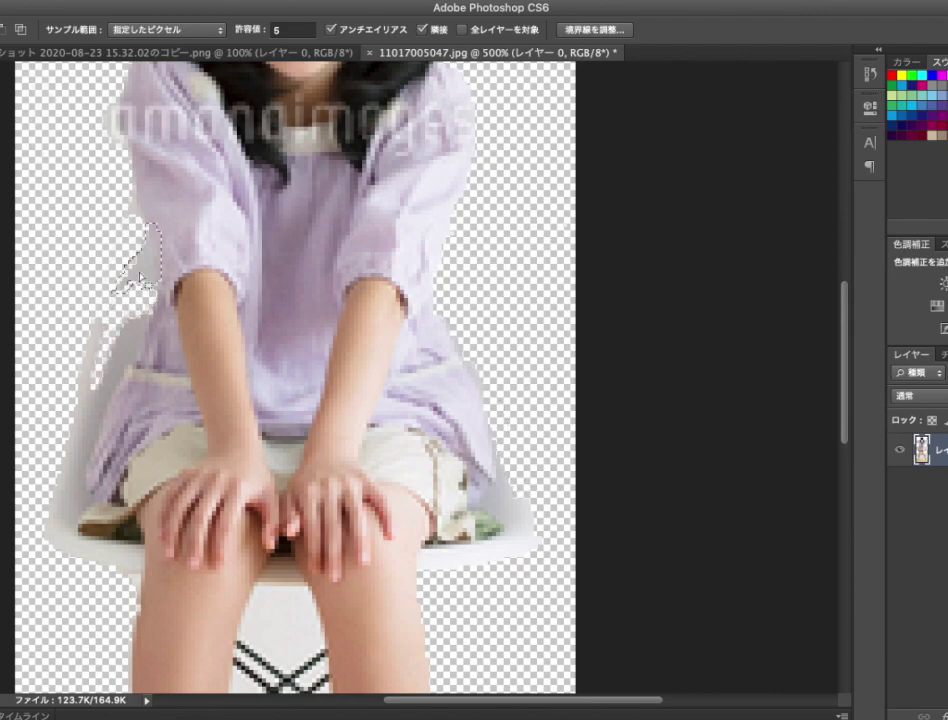
left_click(132, 205)
key("Delete")
left_click(100, 328)
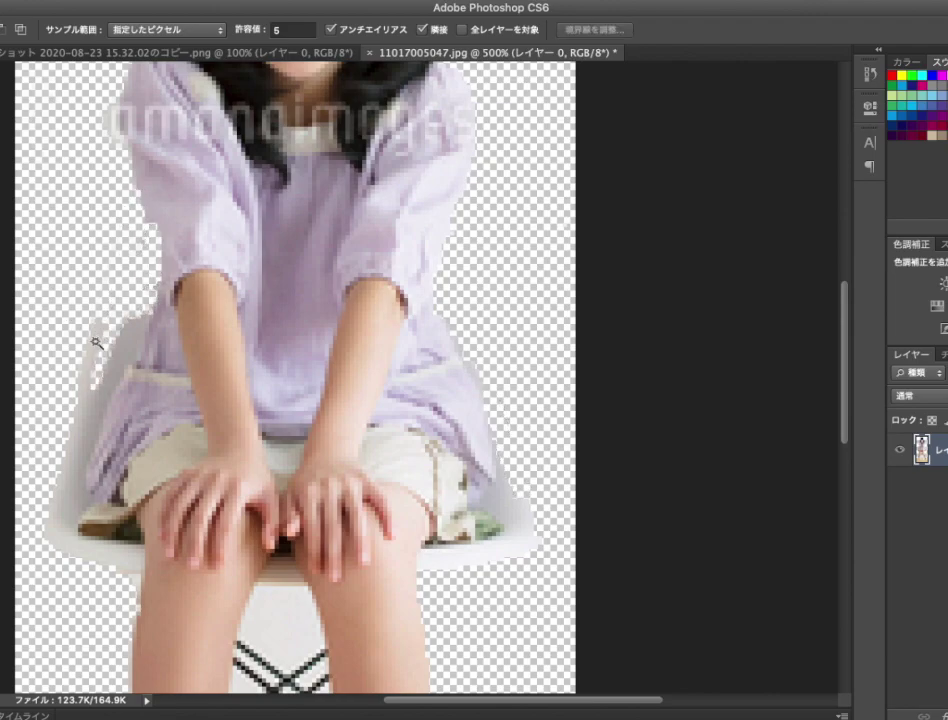
key("Delete")
left_click(94, 398)
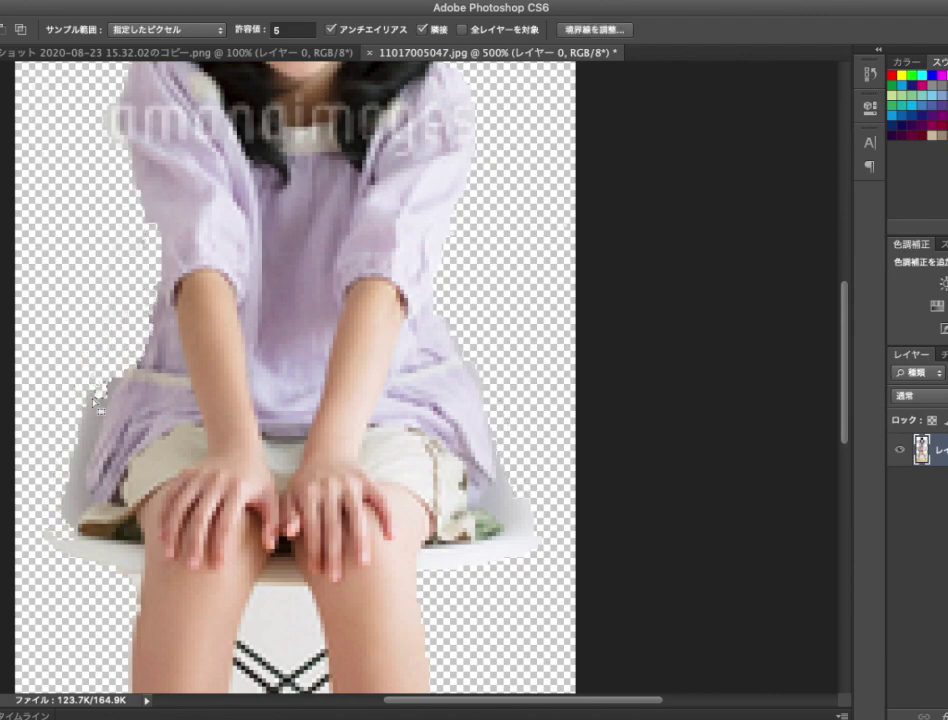
scroll(488, 495, "down", 5)
Step: Save the cutout as a PNG and switch to the masked-man photo
key("z")
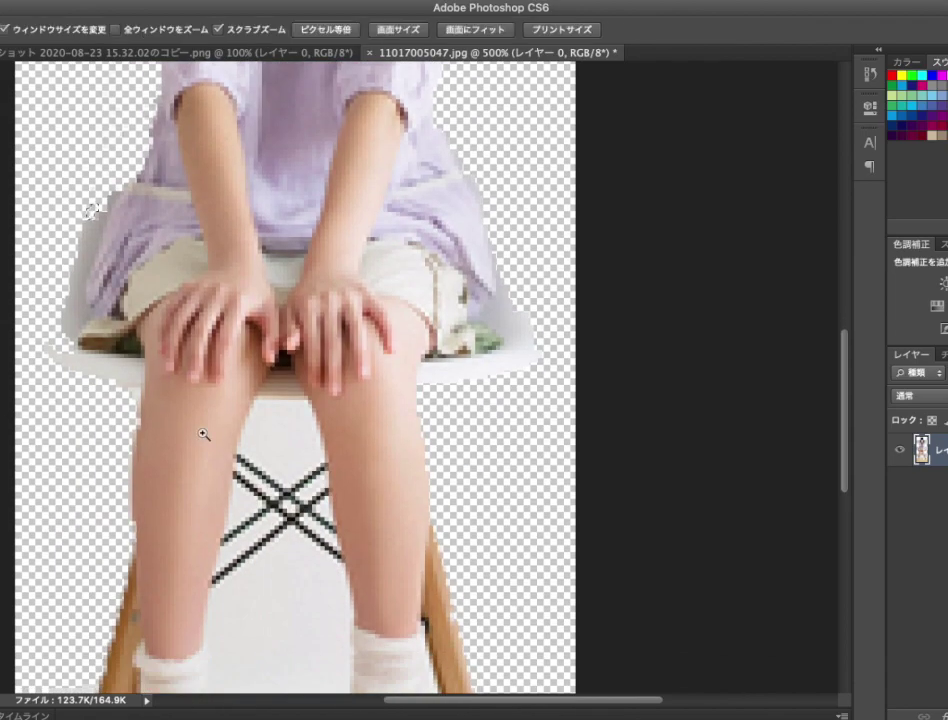
left_click(281, 399, "alt")
key("v")
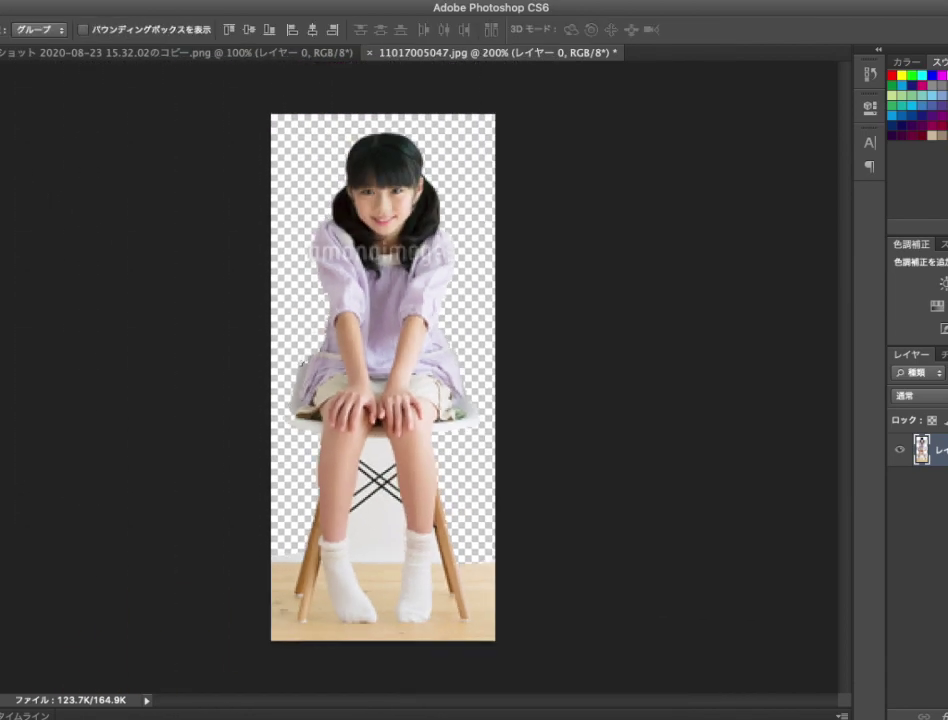
left_click(43, 2)
left_click(70, 183)
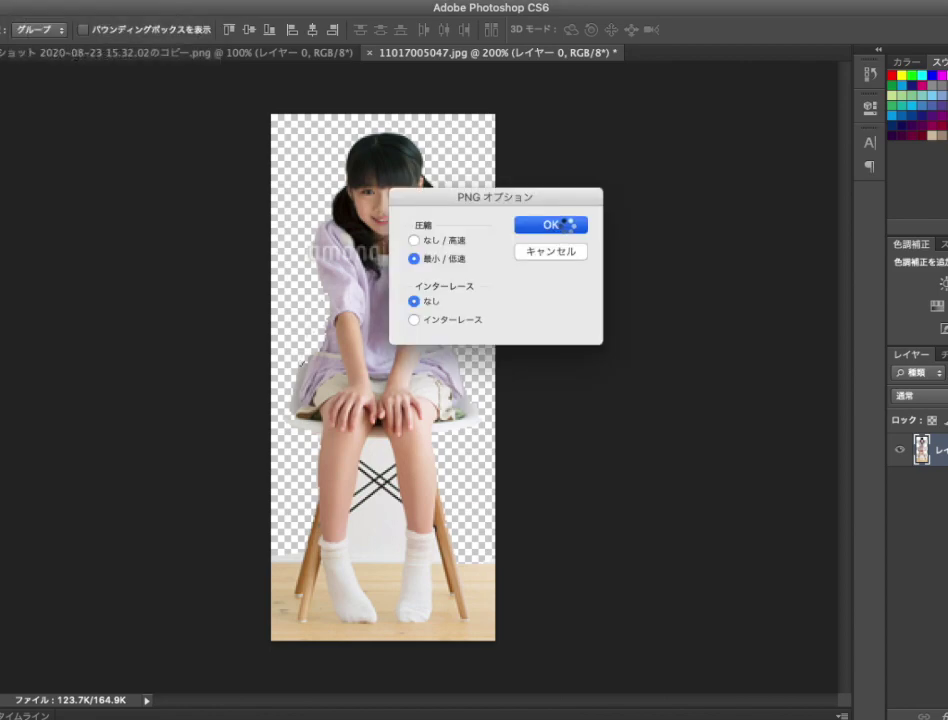
left_click(567, 224)
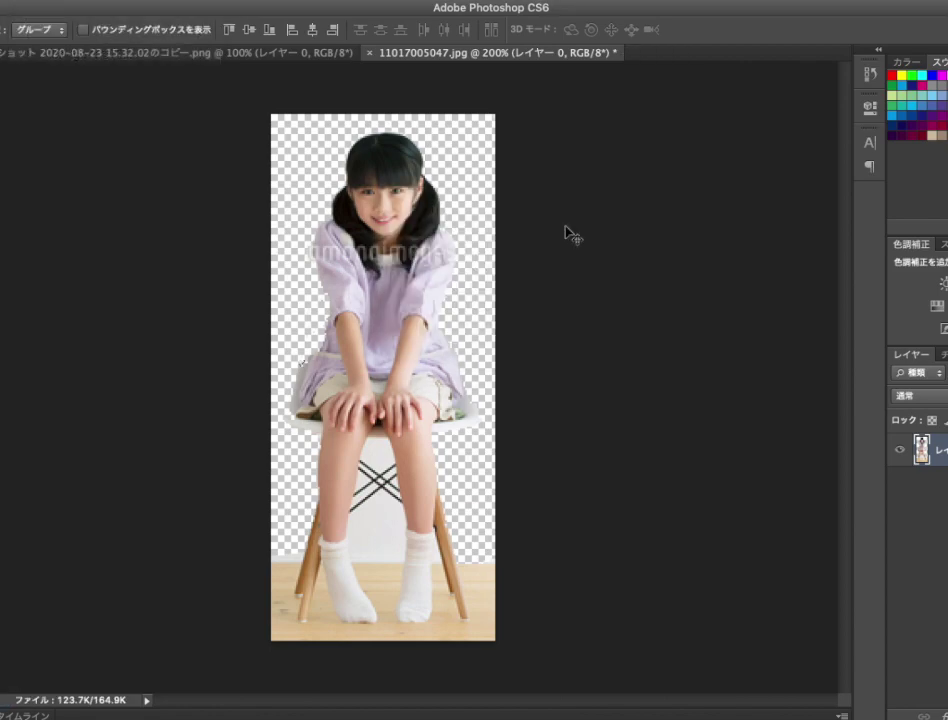
left_click(226, 54)
Step: Place the girl cutout, scale it over the red chair, then cancel the placement
left_click(43, 2)
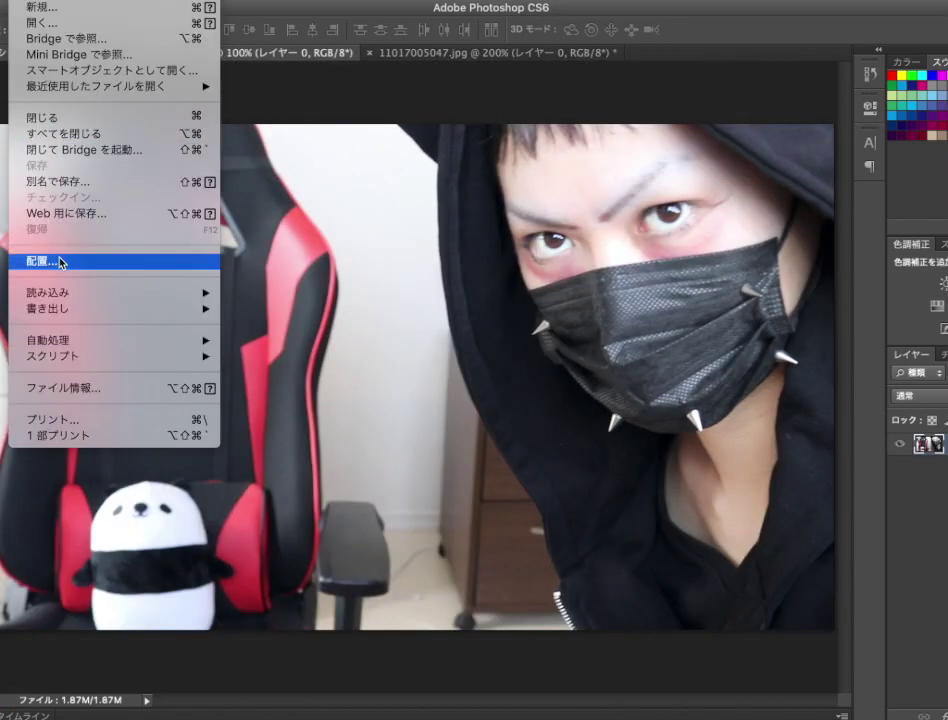
left_click(55, 260)
mouse_move(410, 340)
left_mouse_down()
mouse_move(207, 390)
mouse_move(208, 541)
left_mouse_up()
left_click_drag(264, 327, 364, 248)
left_click_drag(190, 330, 200, 340)
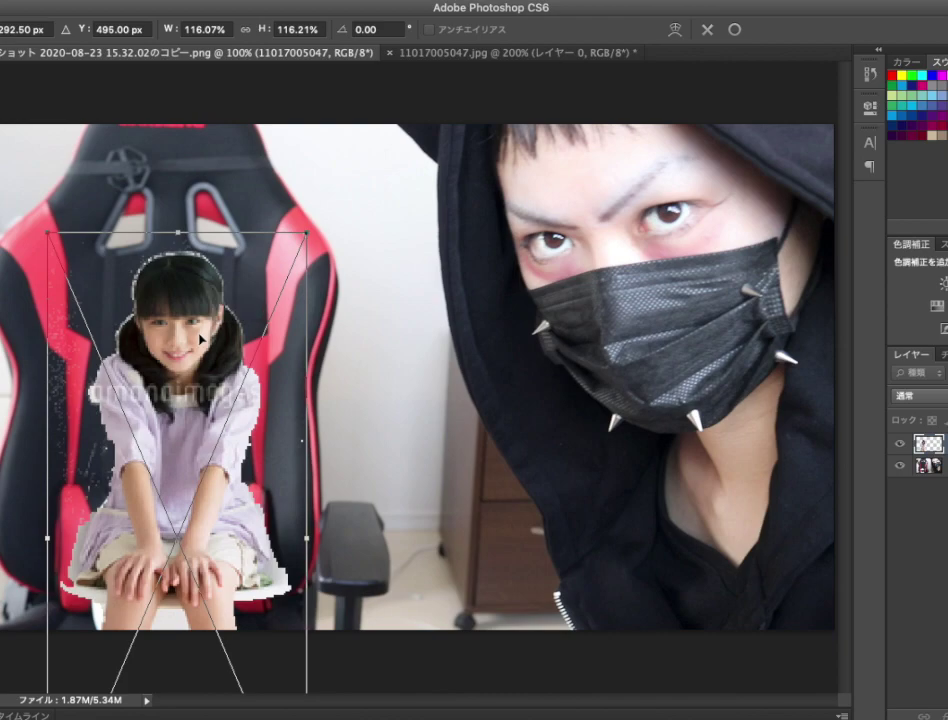
key("Escape")
Step: Back on the girl cutout, select all, deselect, and zoom to 400%
left_click(466, 52)
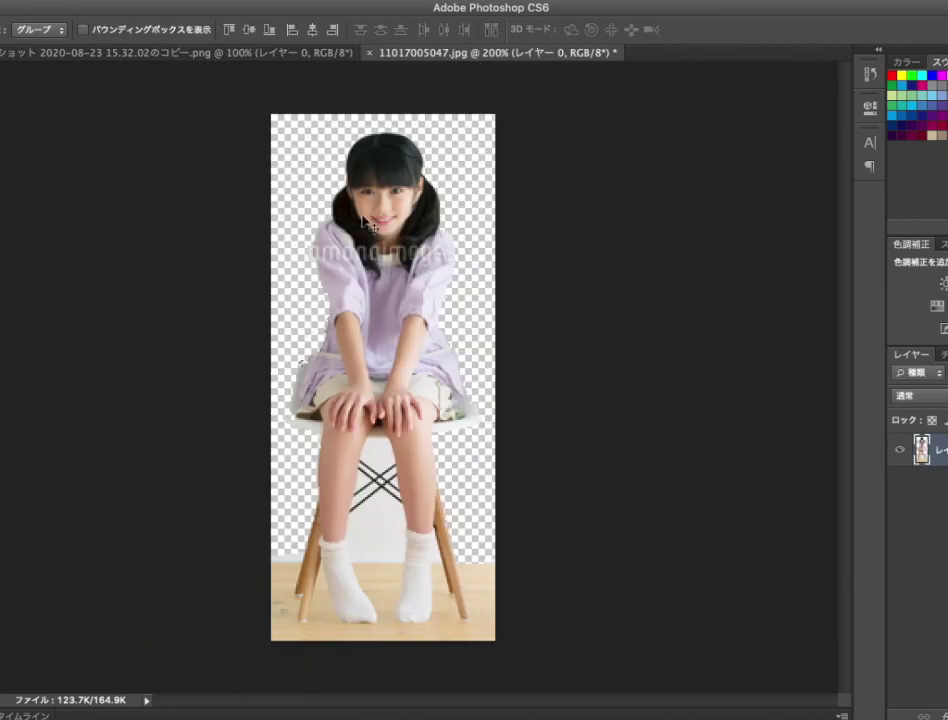
left_click(270, 0)
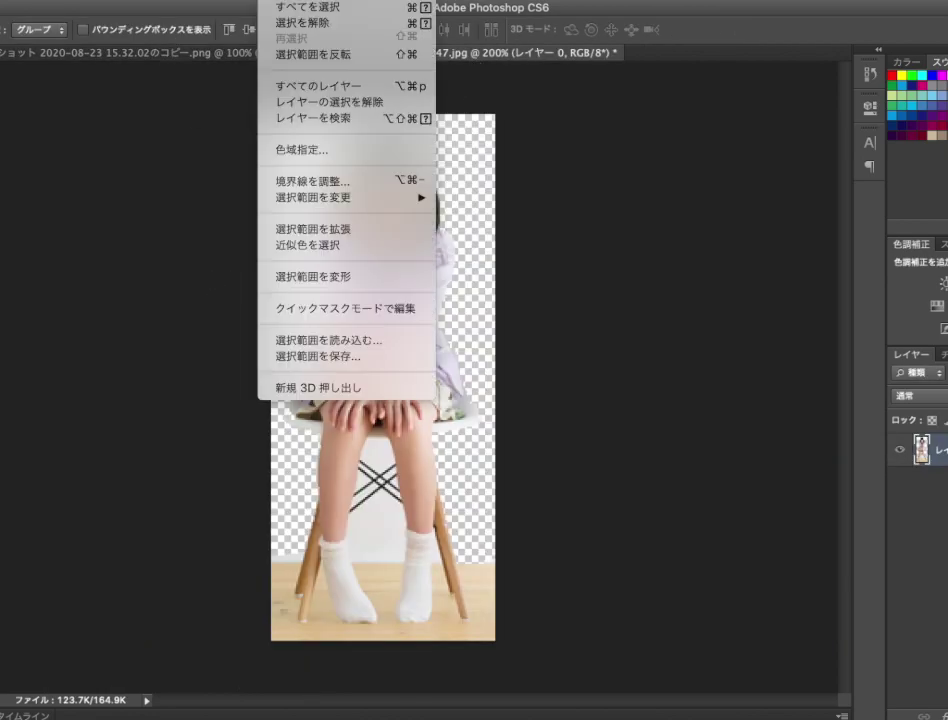
left_click(300, 6)
left_click(270, 0)
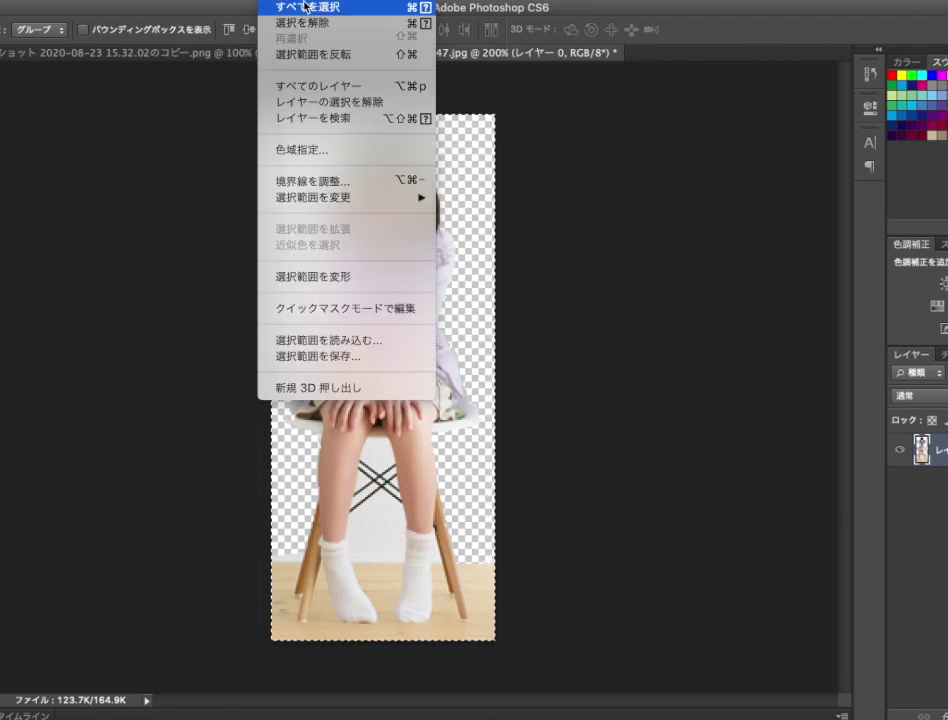
left_click(300, 19)
key("z")
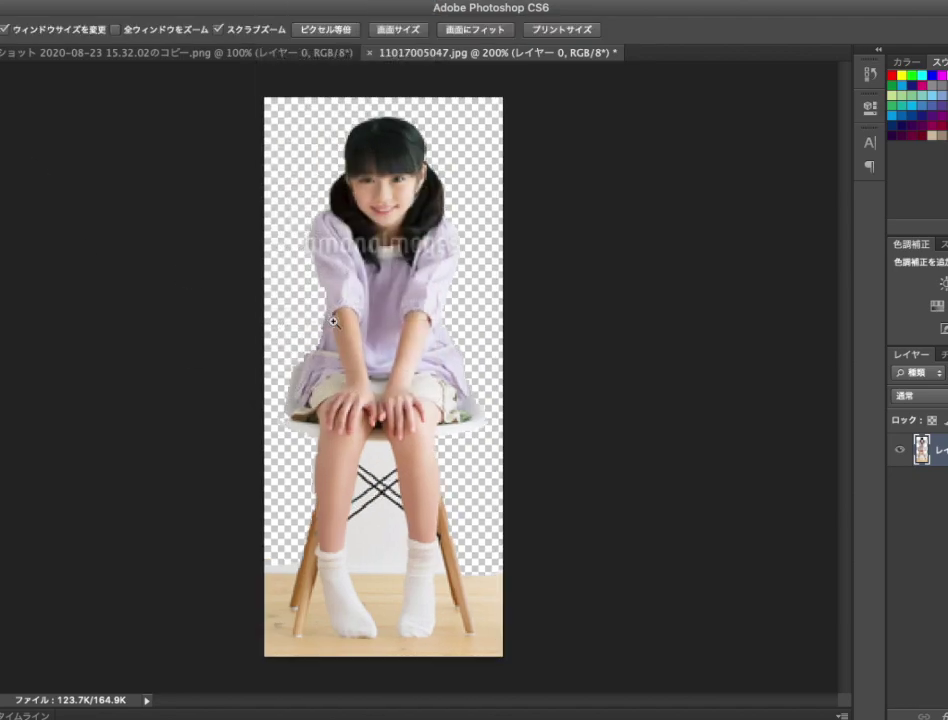
left_click(352, 320)
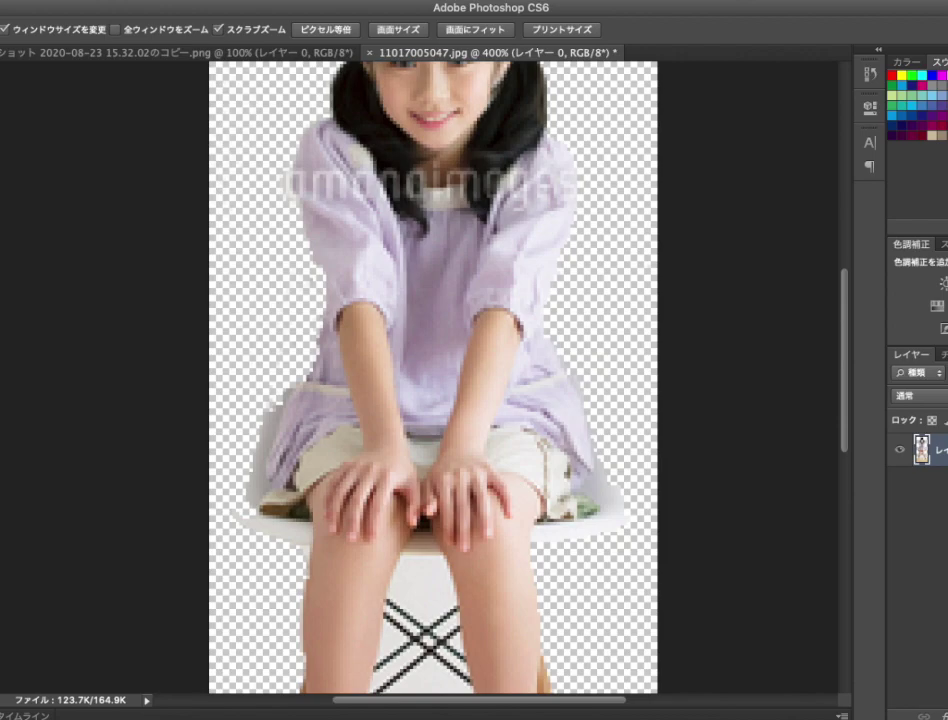
Step: Use the plain Eraser to remove stray specks and chair-seat edges around the girl
key("e")
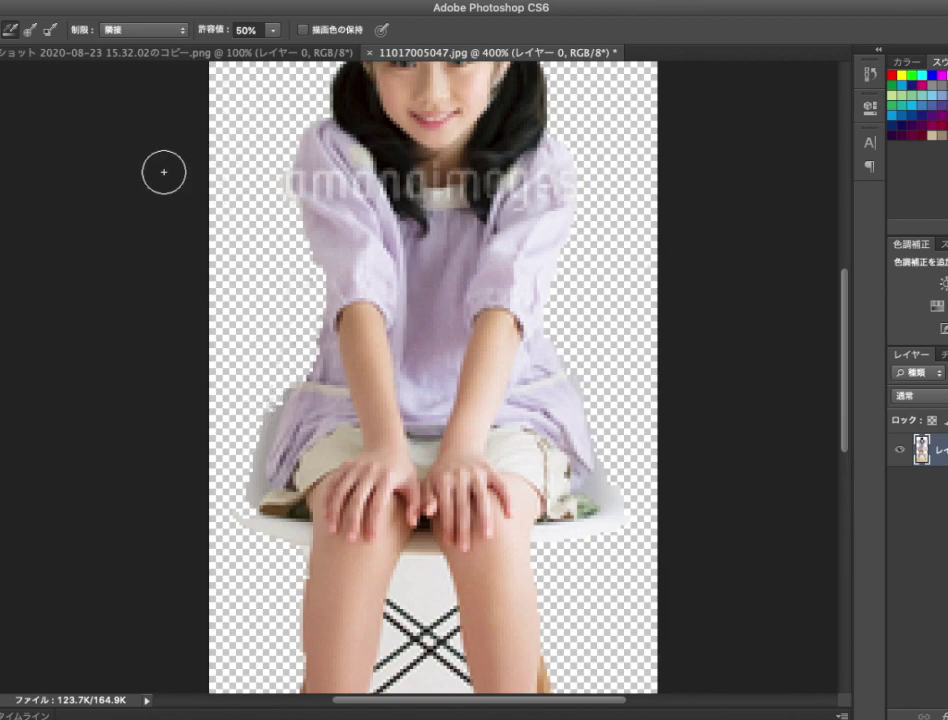
right_click(0, 294)
left_click(10, 294)
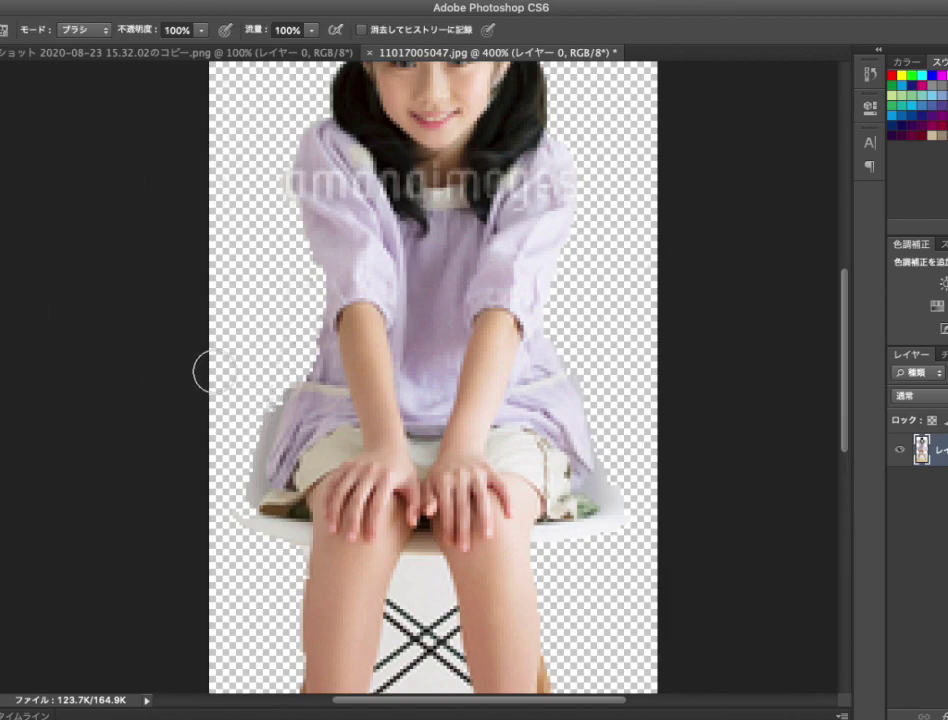
left_click(241, 446)
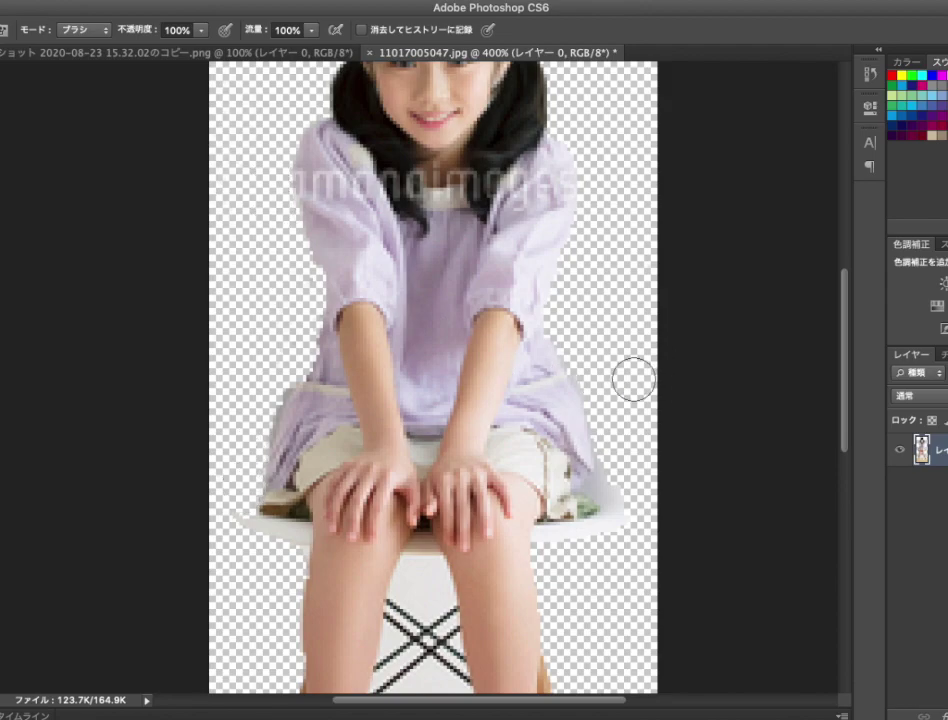
mouse_move(614, 478)
left_mouse_down()
mouse_move(592, 531)
mouse_move(561, 536)
left_mouse_up()
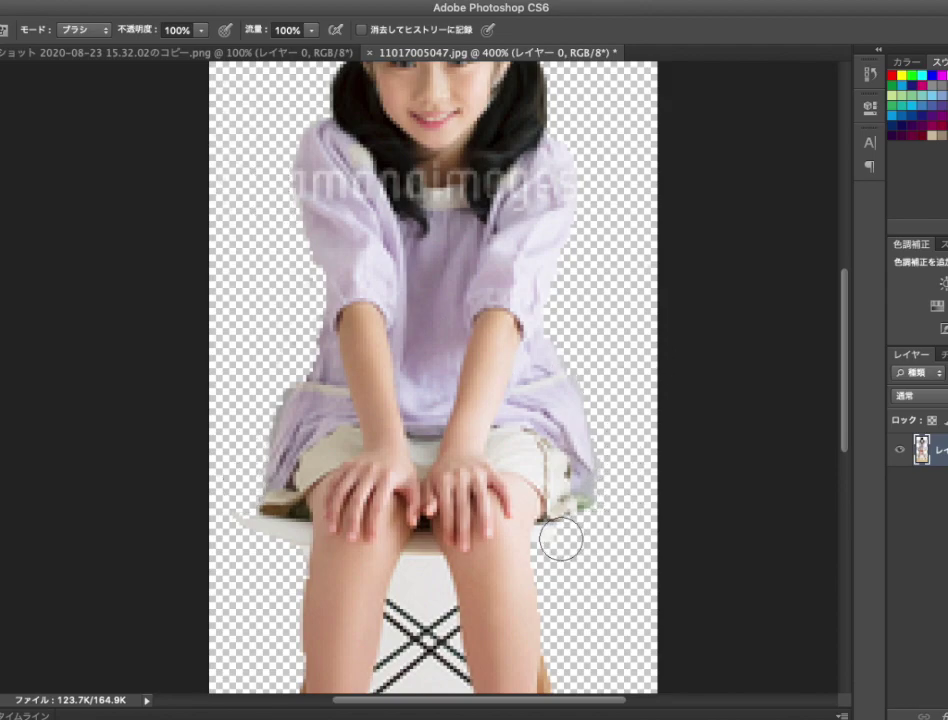
left_click(605, 506)
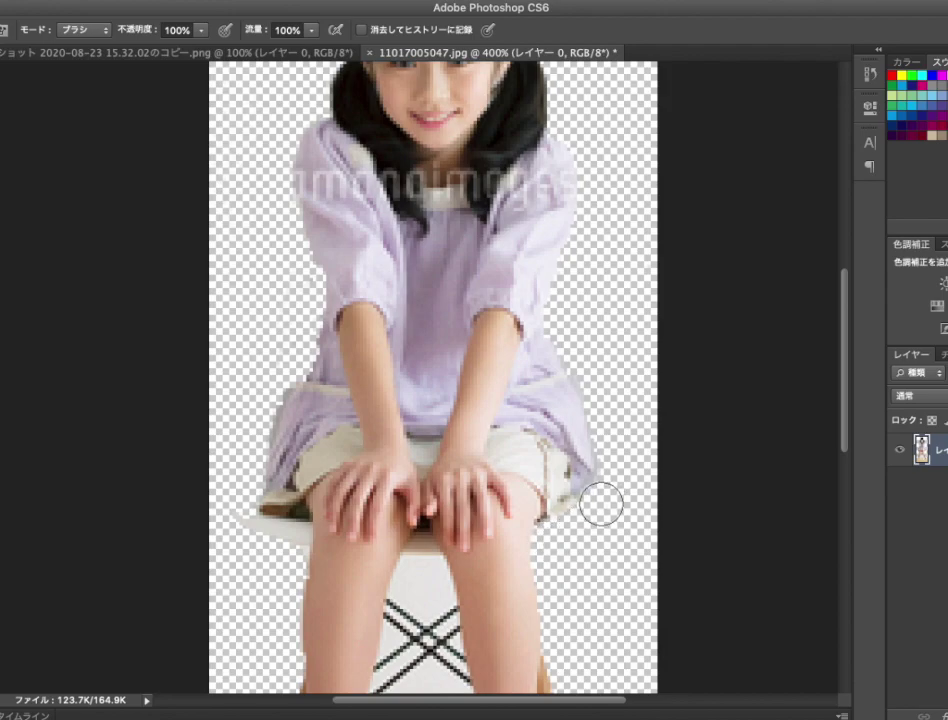
left_click_drag(249, 540, 275, 538)
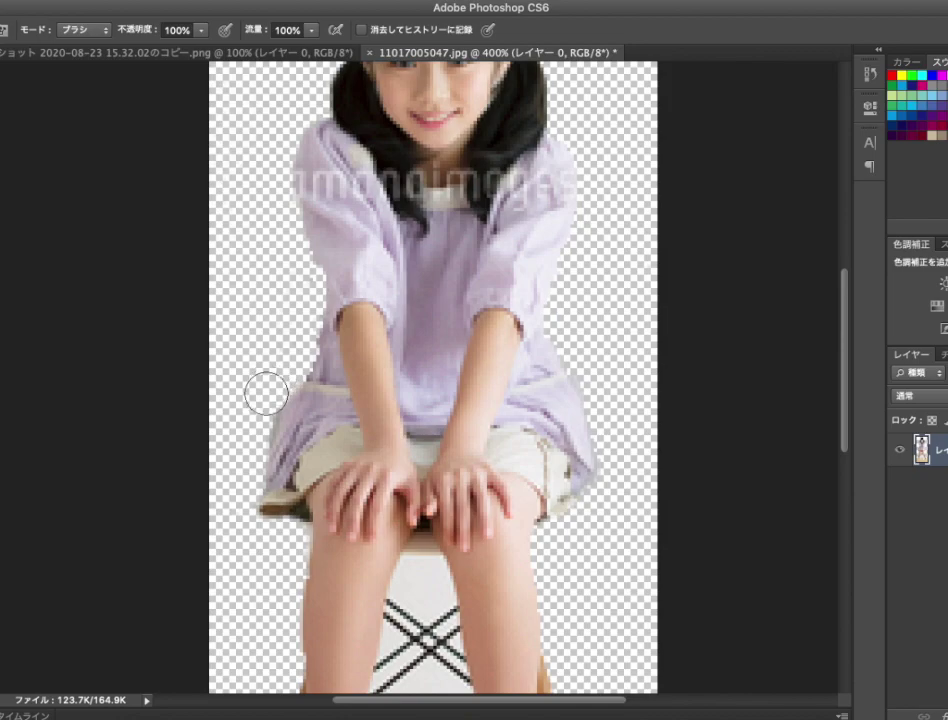
scroll(281, 373, "down", 3)
scroll(279, 371, "down", 2)
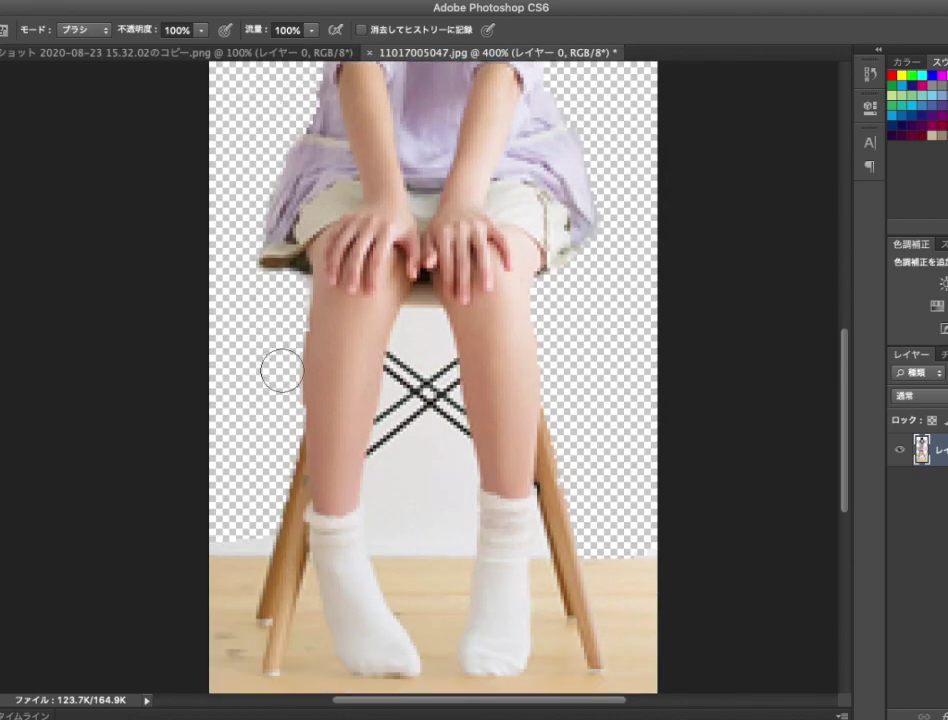
scroll(277, 370, "up", 10)
scroll(675, 401, "down", 2)
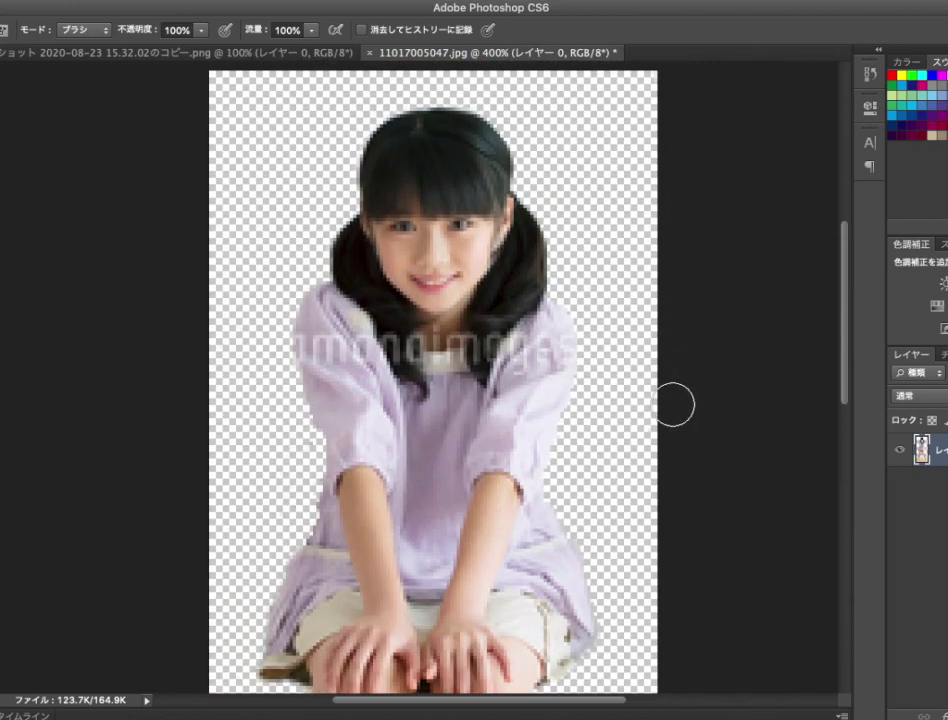
left_click(40, 2)
Step: Save the cutout, then move the pasted girl and enlarge her to about 120%
left_click(48, 127)
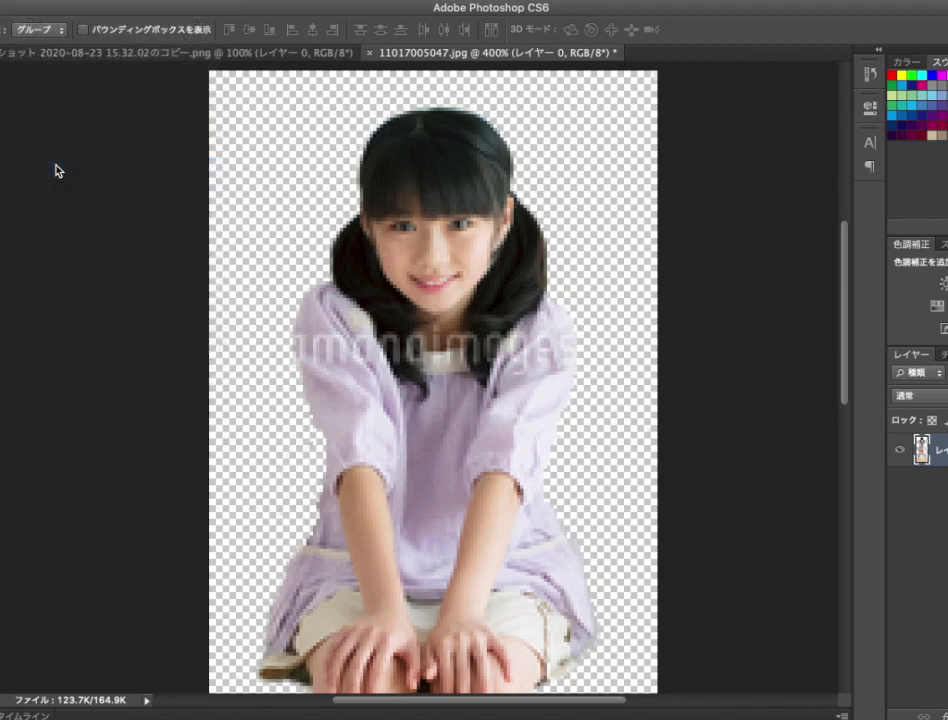
left_click(483, 229)
left_click_drag(183, 505, 175, 551)
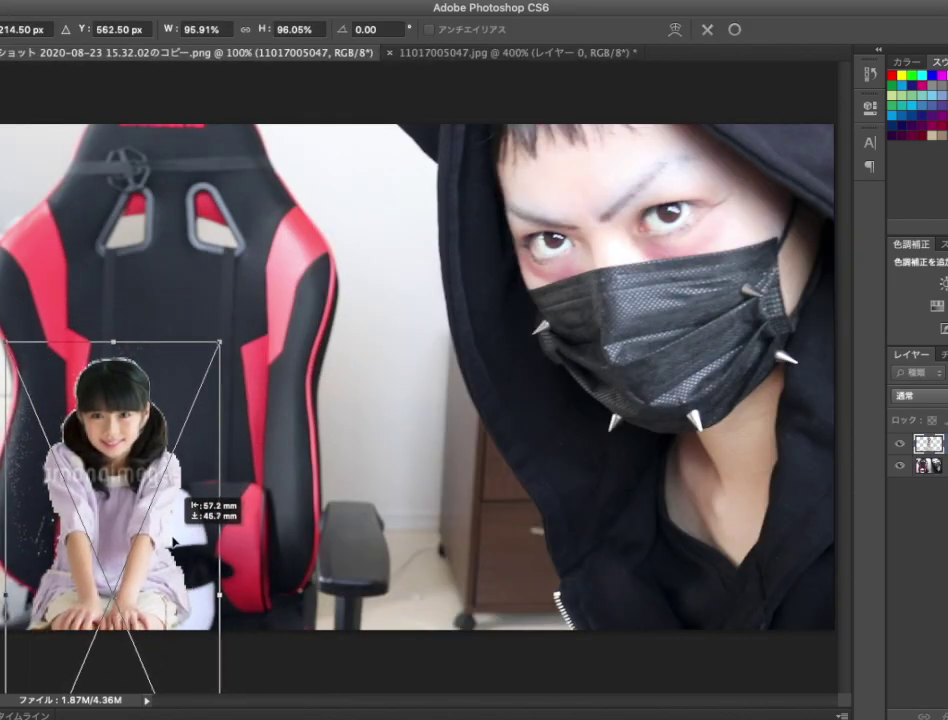
left_click_drag(224, 348, 275, 223)
left_click_drag(101, 304, 124, 344)
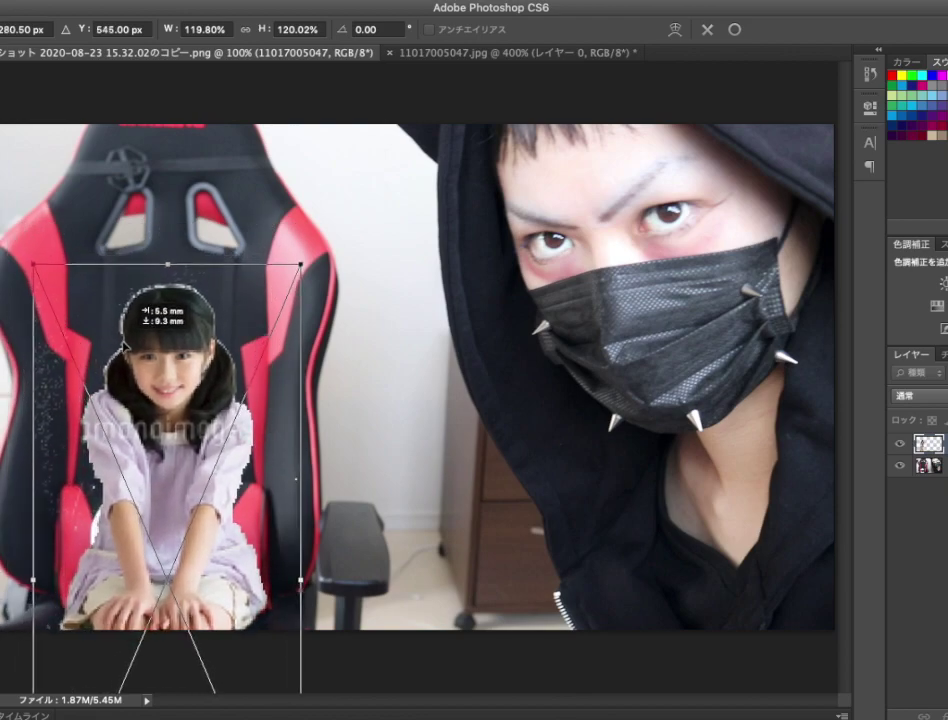
Step: Enlarge the girl to about 144%, settle her into the chair, and commit
left_click_drag(297, 264, 318, 211)
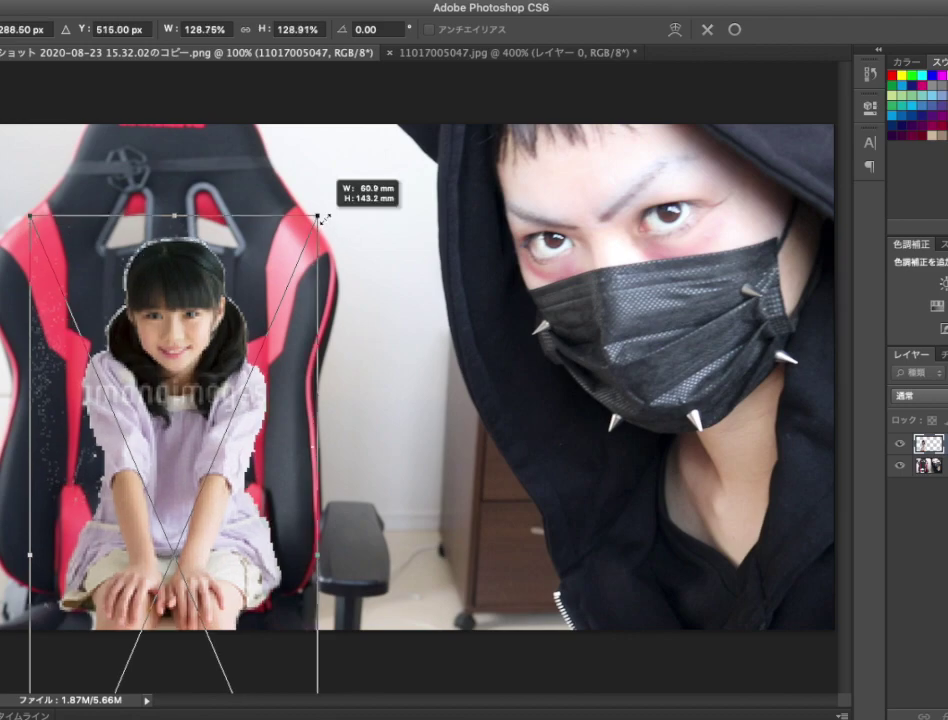
left_click_drag(233, 247, 243, 287)
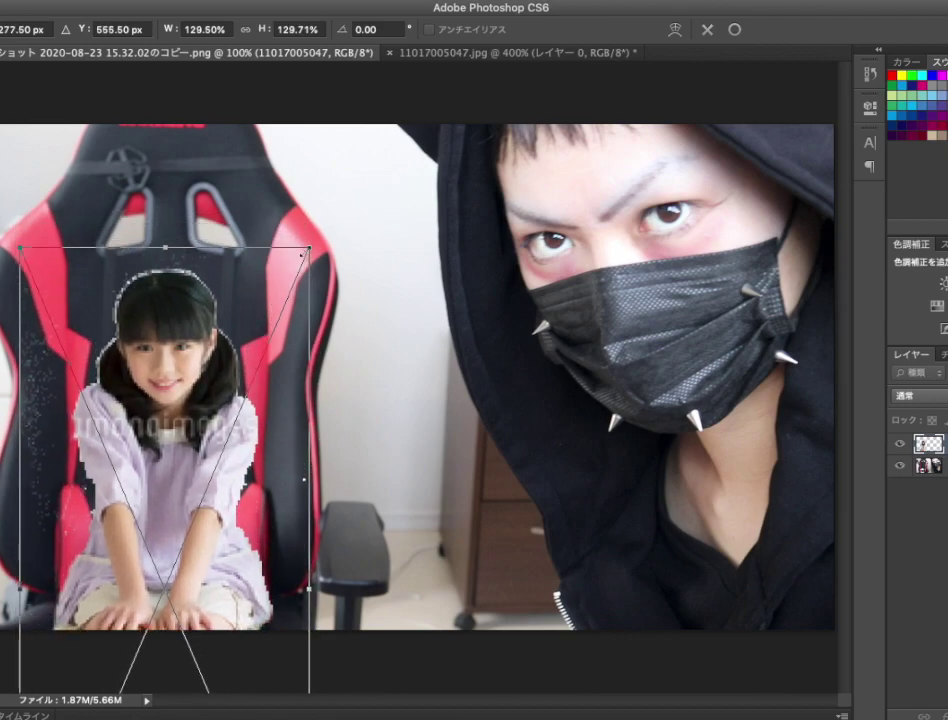
left_click_drag(309, 247, 343, 172)
mouse_move(215, 268)
left_mouse_down()
mouse_move(201, 303)
mouse_move(200, 293)
mouse_move(181, 293)
left_mouse_up()
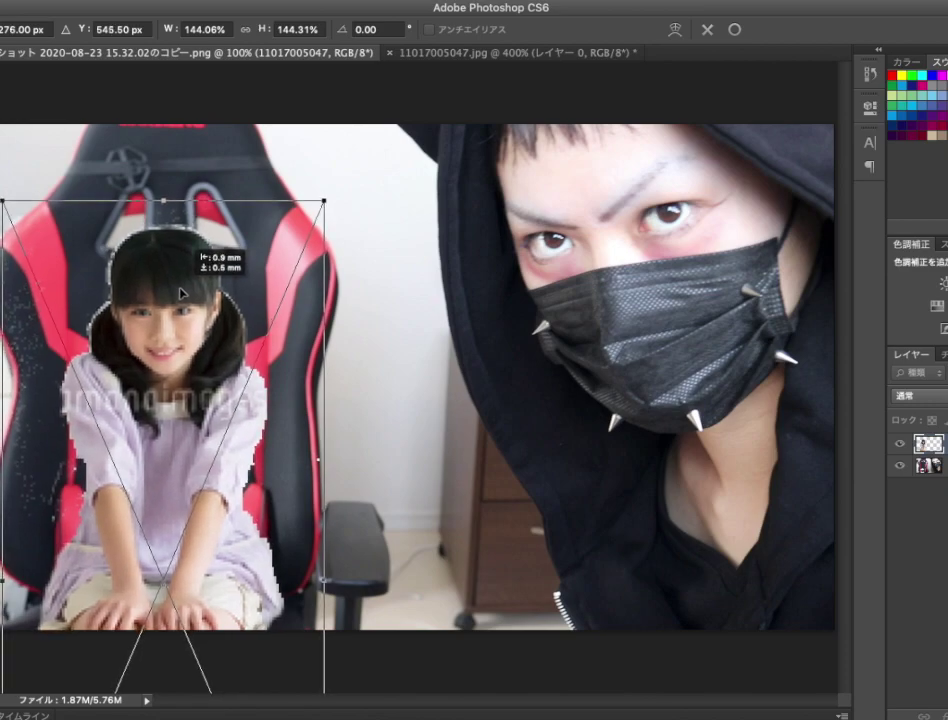
key("Return")
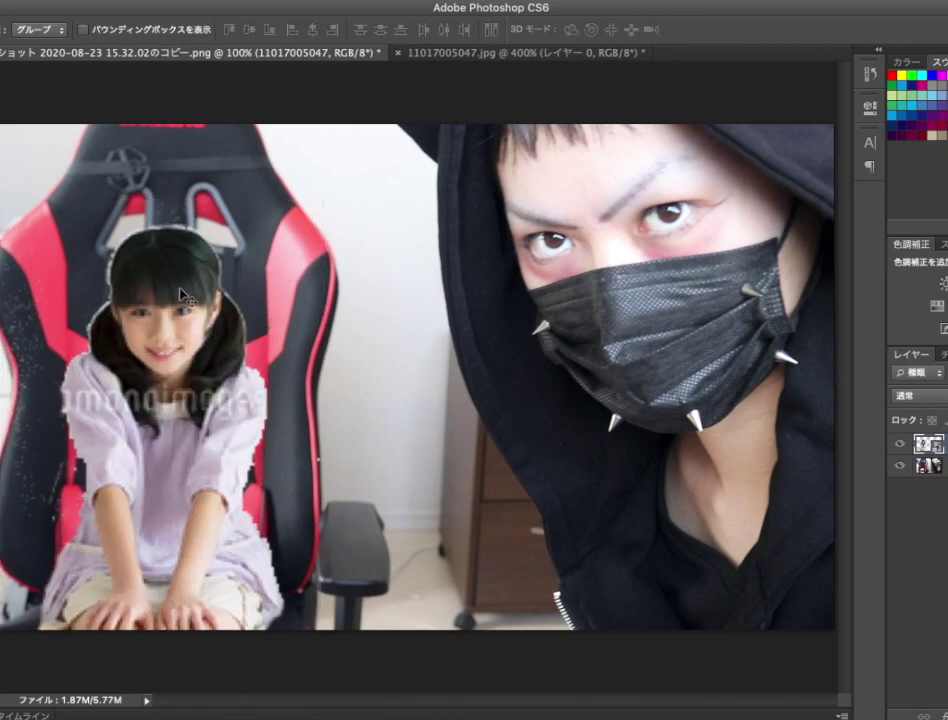
Step: Open and dismiss the Image menus without applying anything
left_click(150, 5)
mouse_move(143, 38)
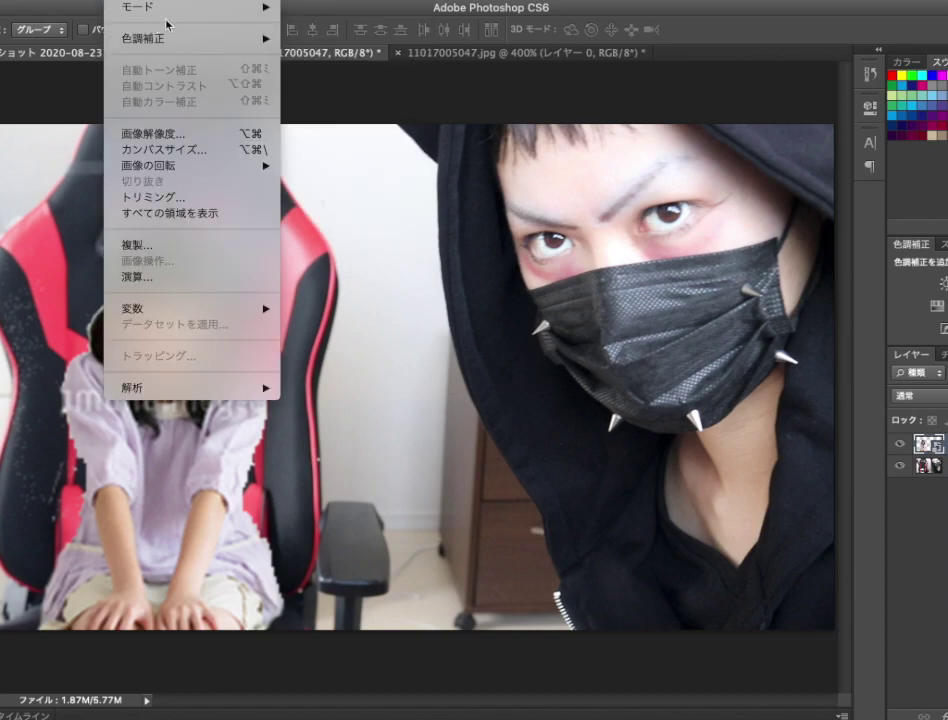
key("Escape")
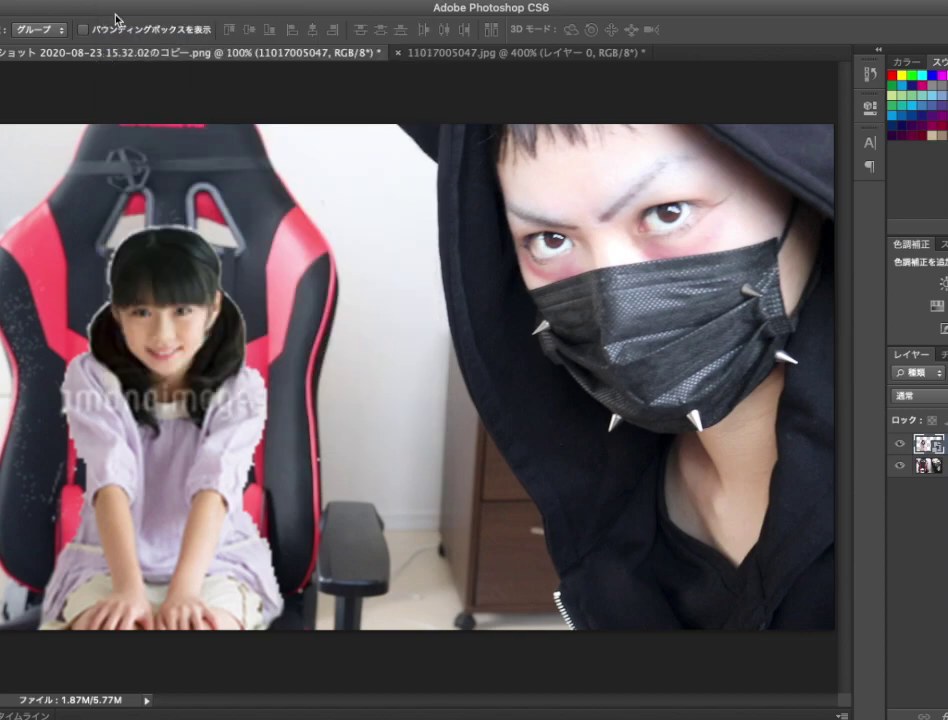
left_click(120, 2)
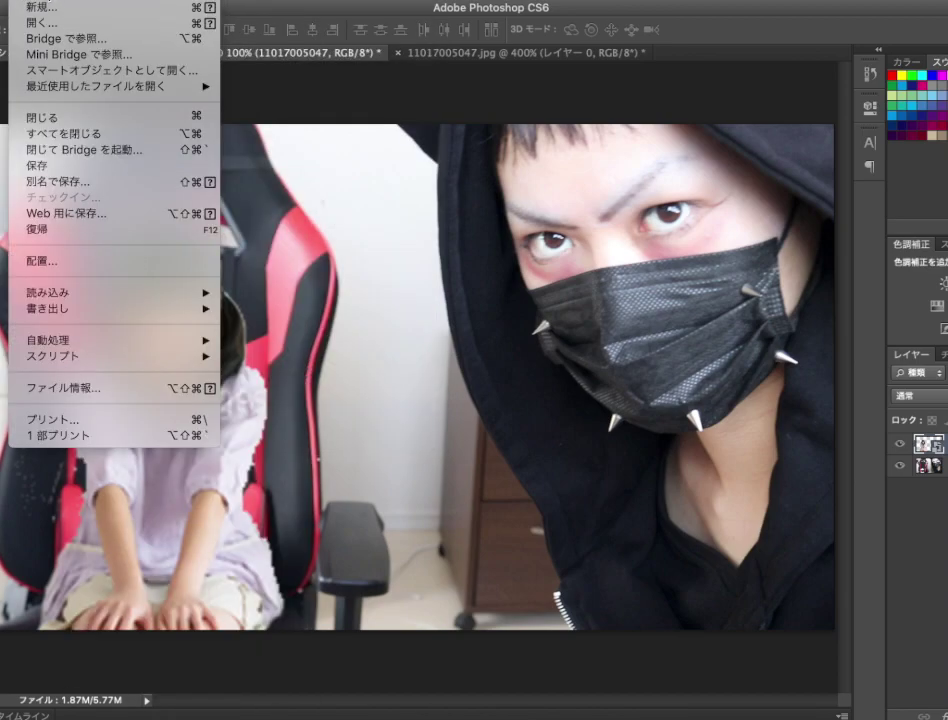
key("Escape")
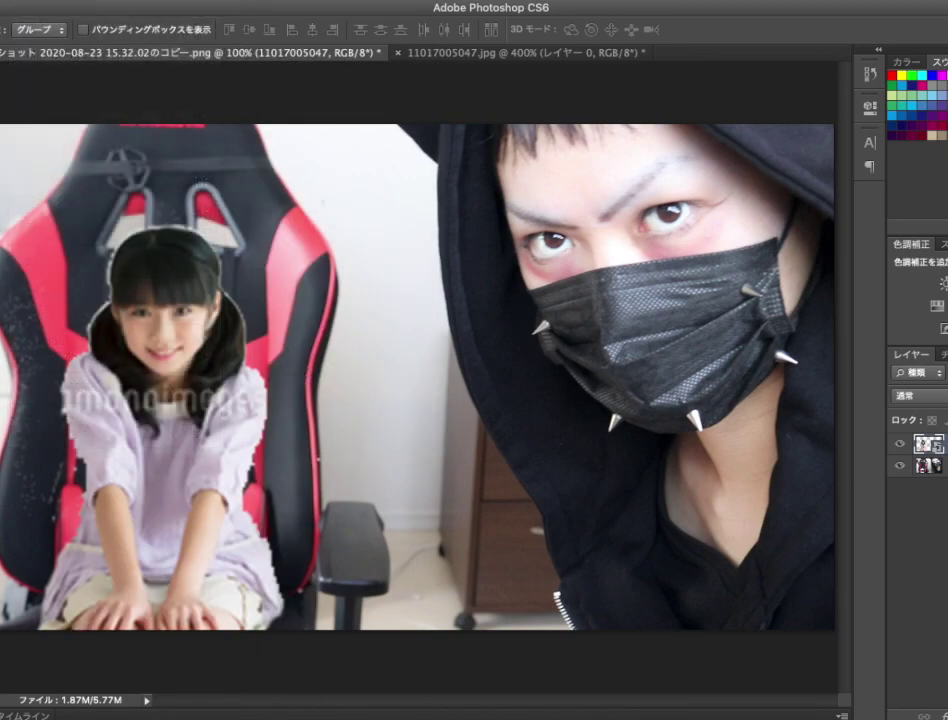
Step: Add a Brightness/Contrast layer at brightness 64, then open a flattened JPG copy
left_click(943, 283)
mouse_move(731, 201)
left_mouse_down()
mouse_move(770, 197)
mouse_move(727, 200)
left_mouse_up()
left_click(920, 560)
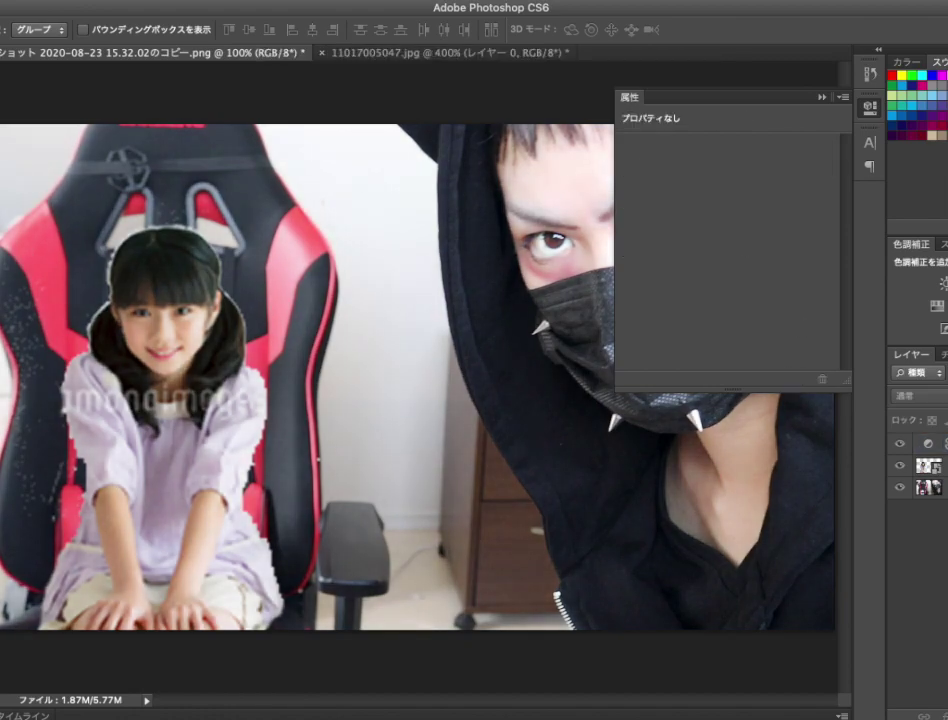
left_click(821, 97)
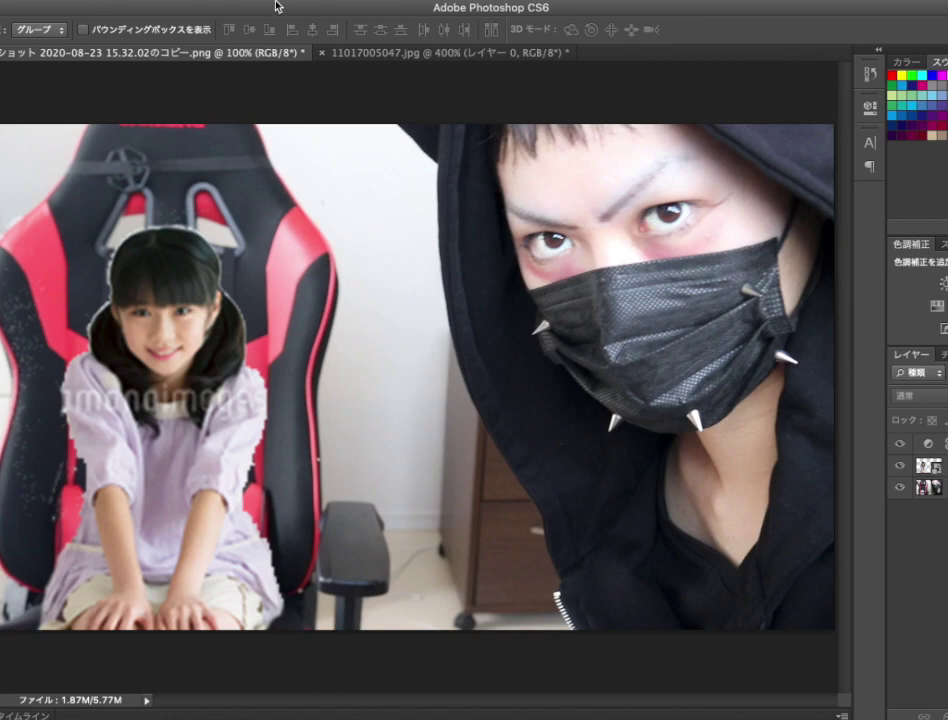
left_click(50, 169)
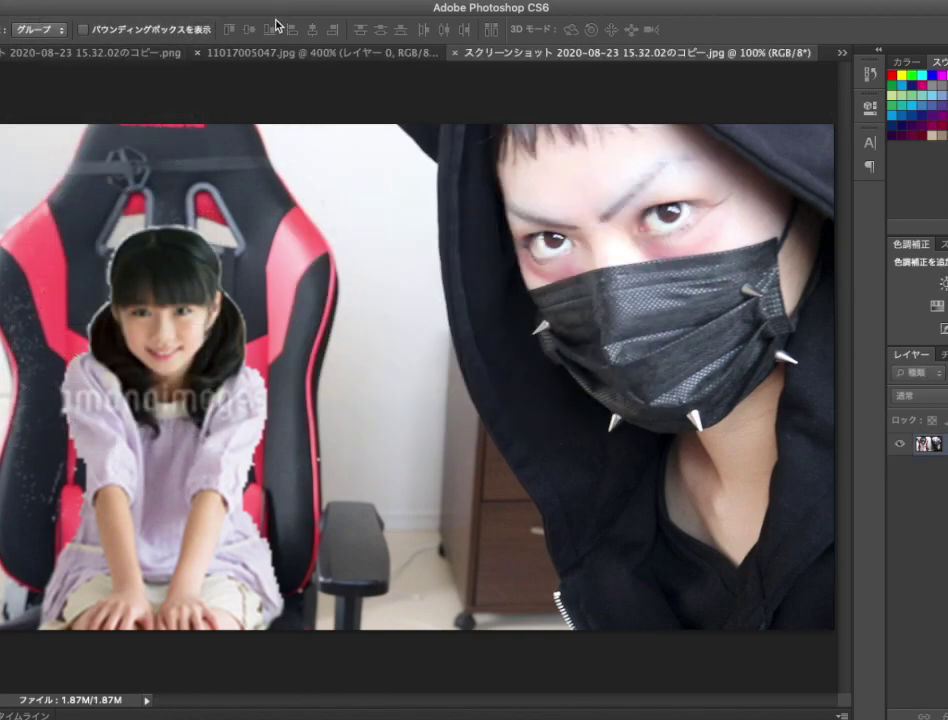
Step: Preview a Mosaic pixelation on the JPG copy, cancel it, and close the copy
left_click(330, 2)
left_click(576, 265)
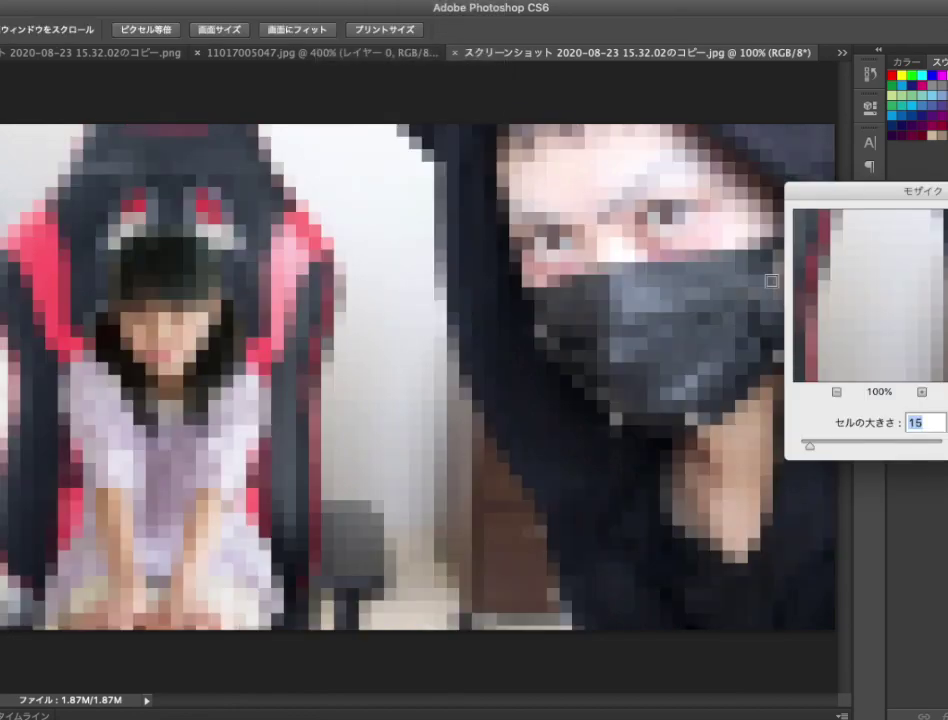
key("Escape")
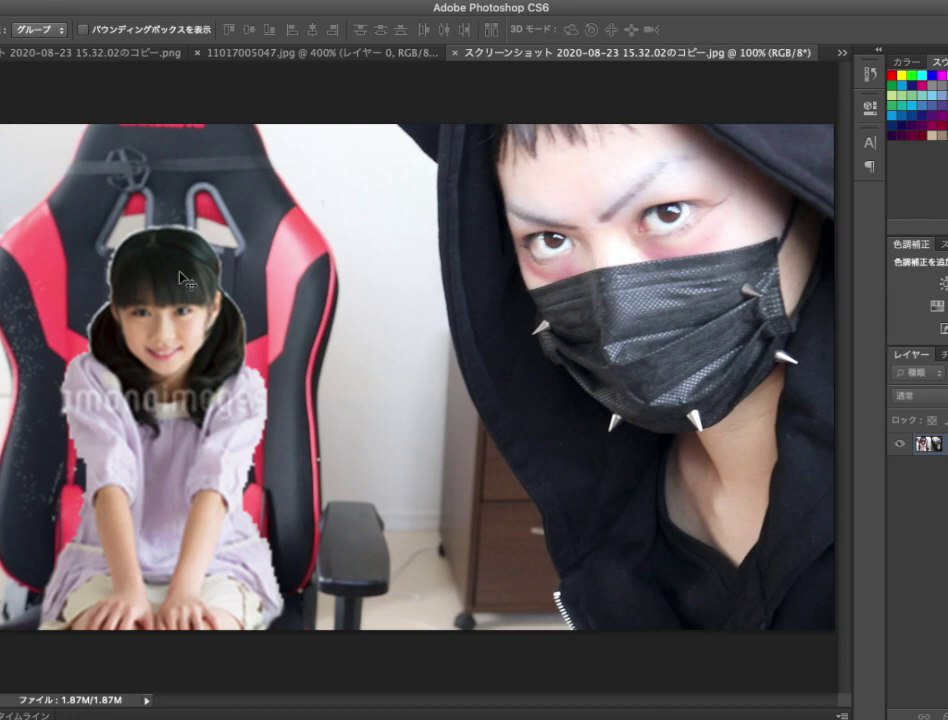
left_click(3, 55)
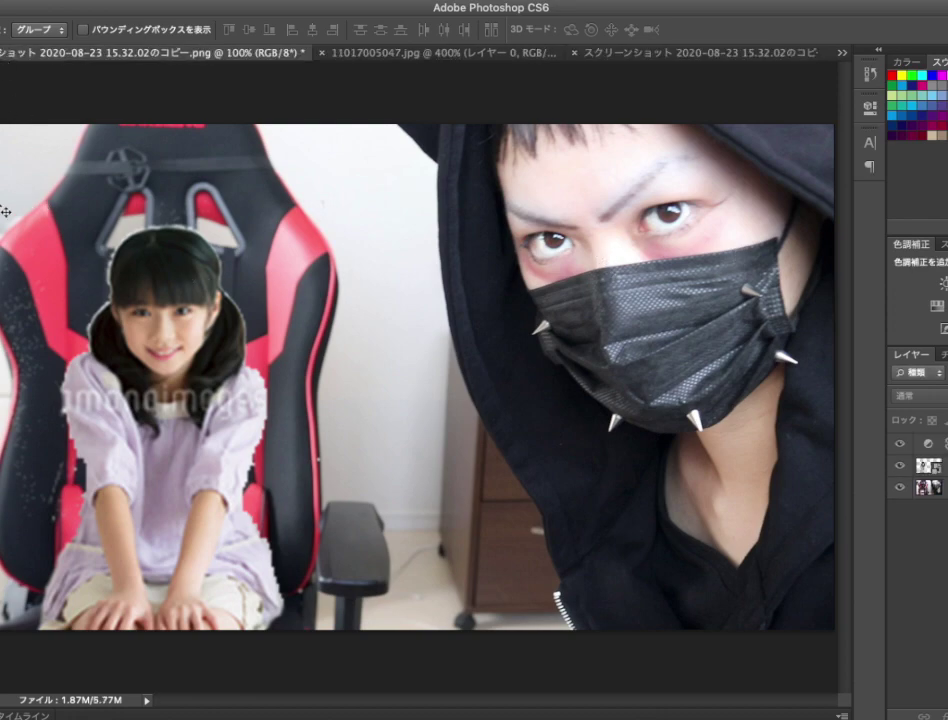
left_click(575, 52)
Step: Rasterize the girl layer and erase white speckles on the chair's left edge at size 29
key("e")
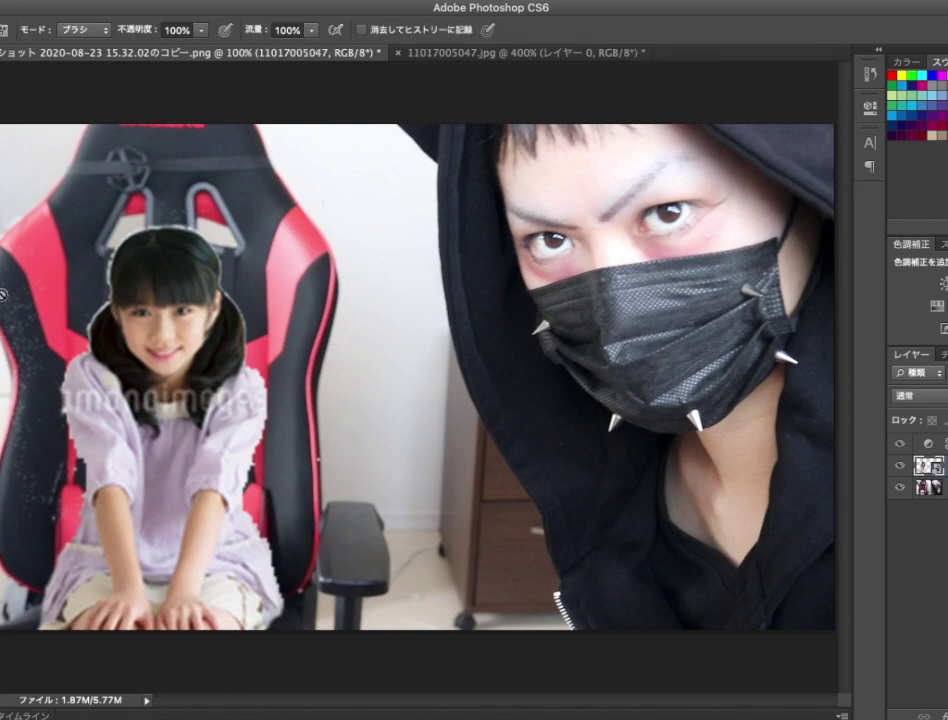
left_click(599, 292)
left_click(616, 252)
right_click(15, 173)
type("29")
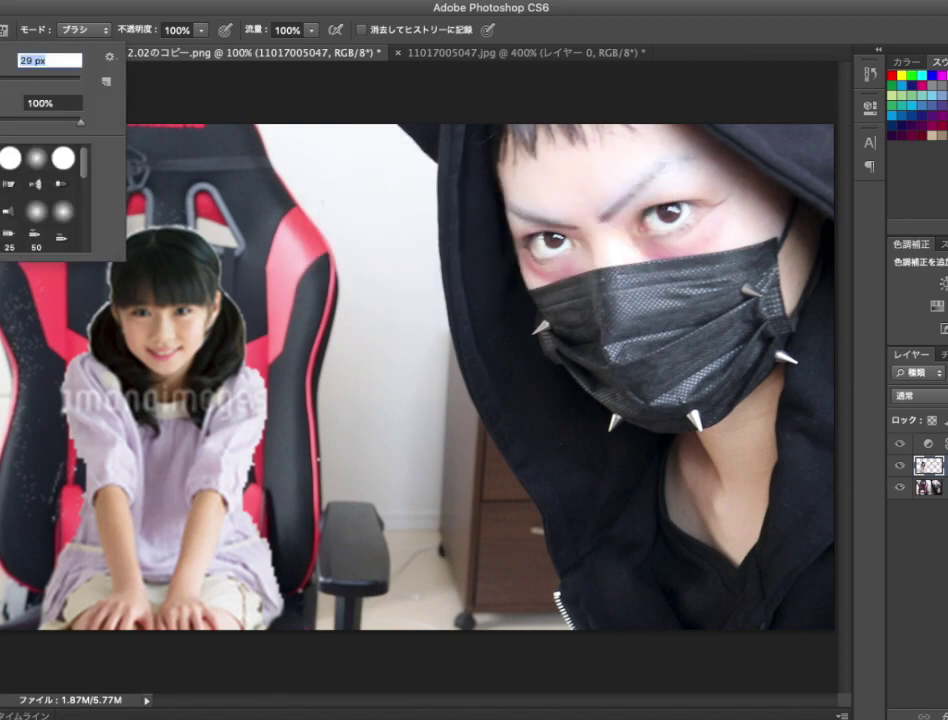
key("Return")
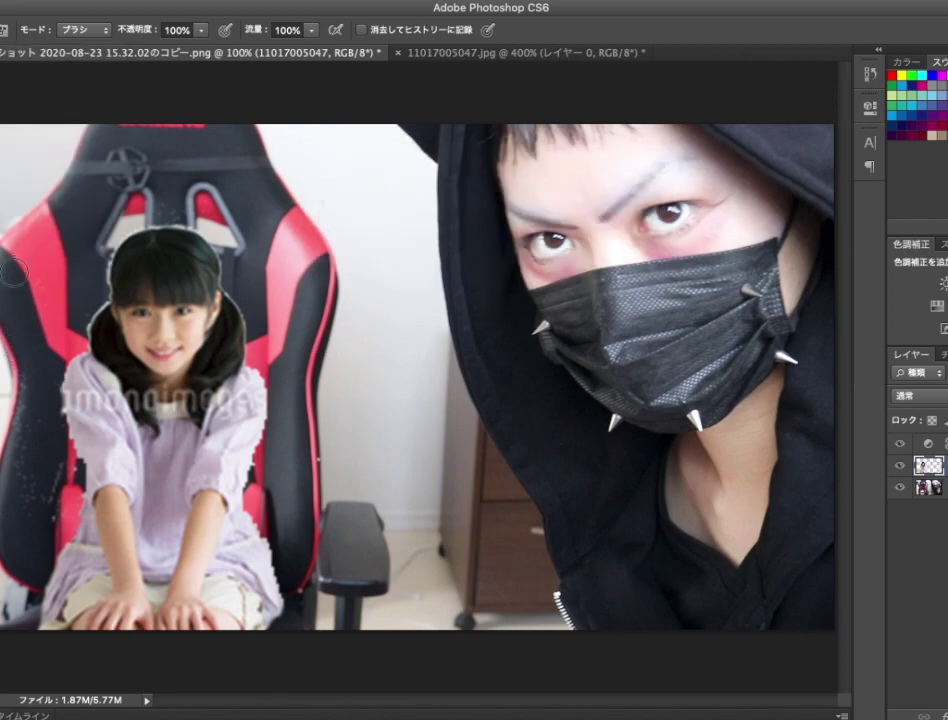
mouse_move(20, 418)
left_mouse_down()
mouse_move(25, 485)
mouse_move(45, 522)
left_mouse_up()
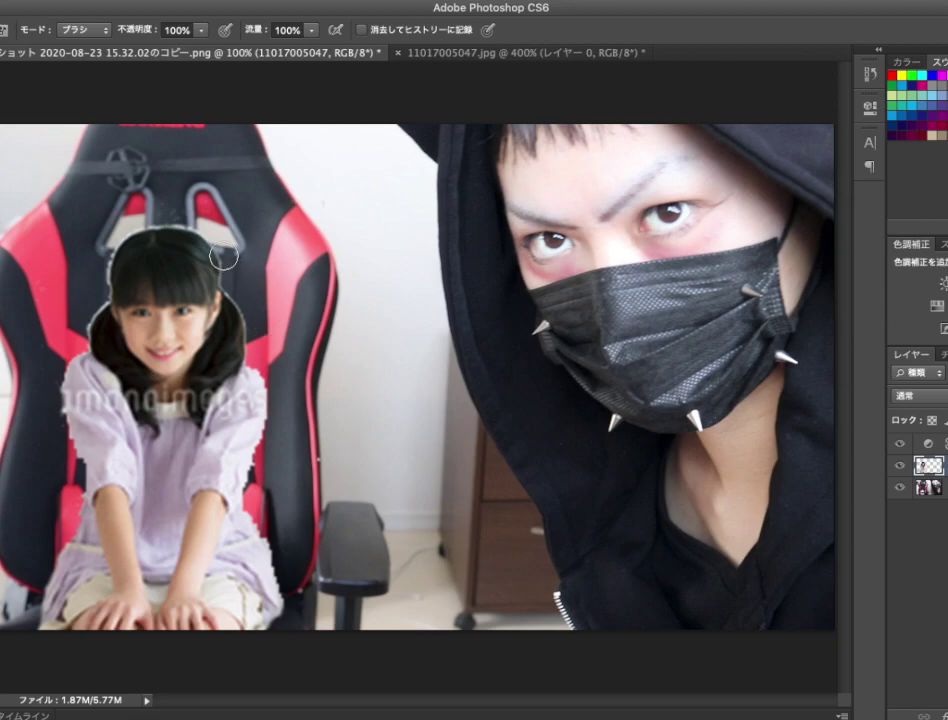
key("v")
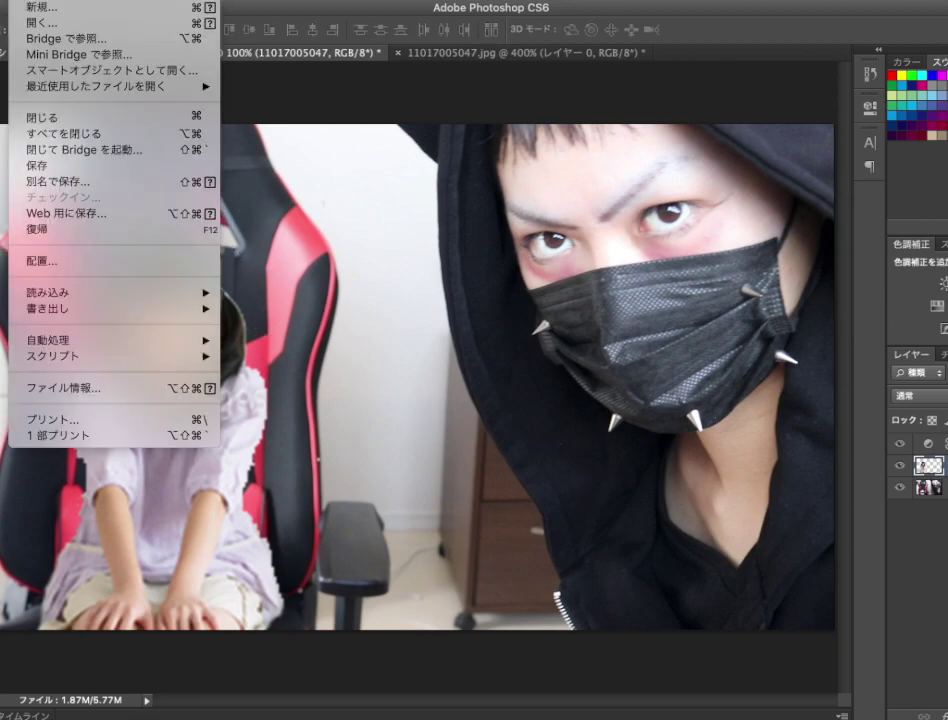
Step: Save a flattened JPG copy, then lasso a loose selection around the girl and chair
left_click(60, 182)
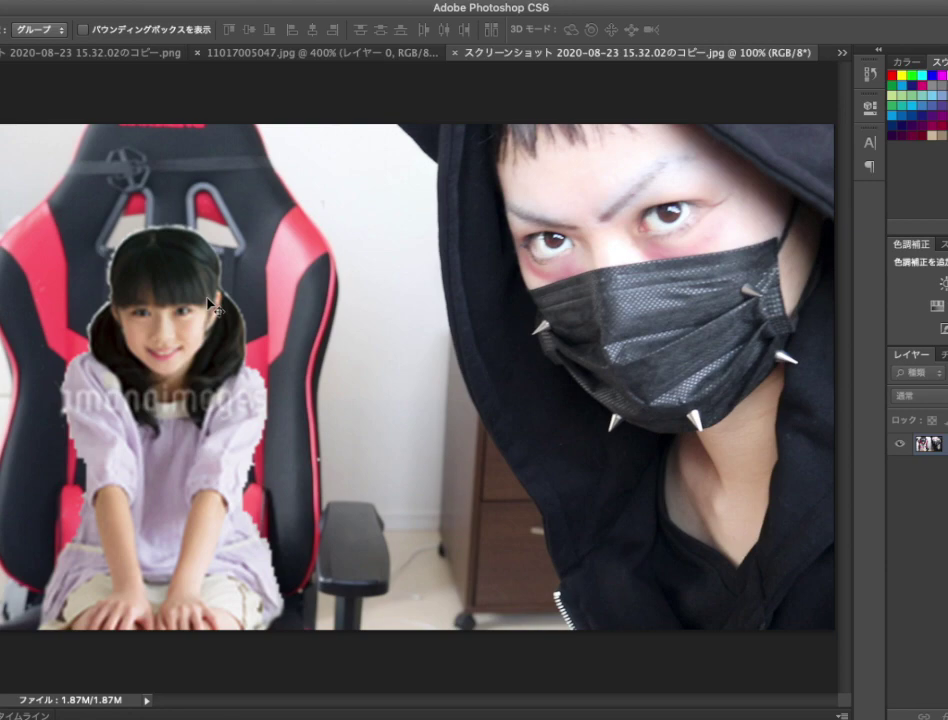
key("l")
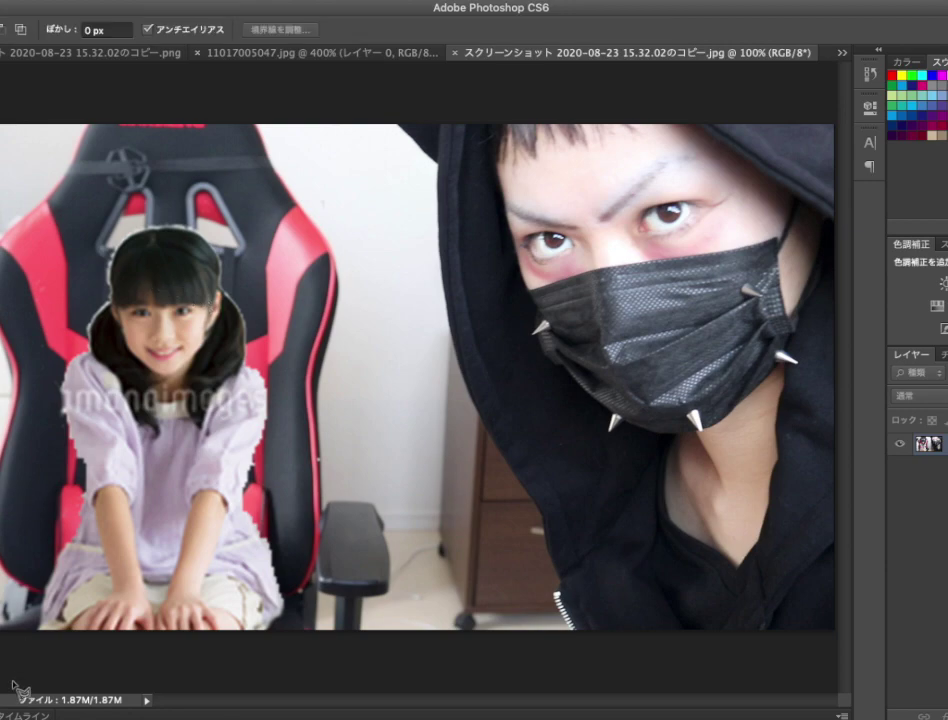
left_click_drag(28, 633, 46, 556)
left_click_drag(50, 422, 50, 372)
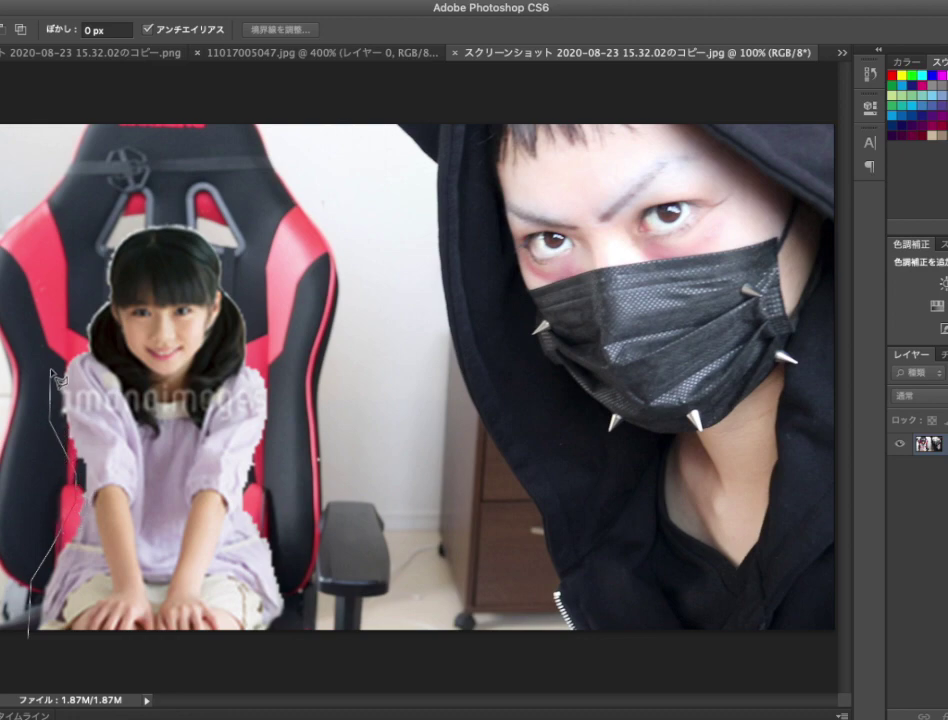
left_click_drag(92, 305, 137, 217)
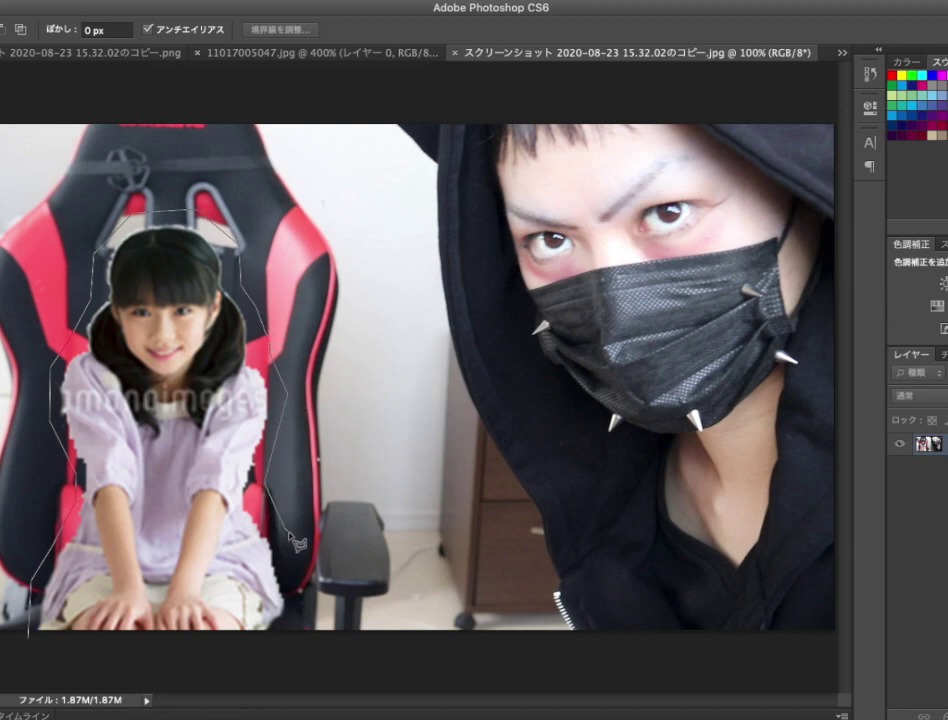
left_click(30, 633)
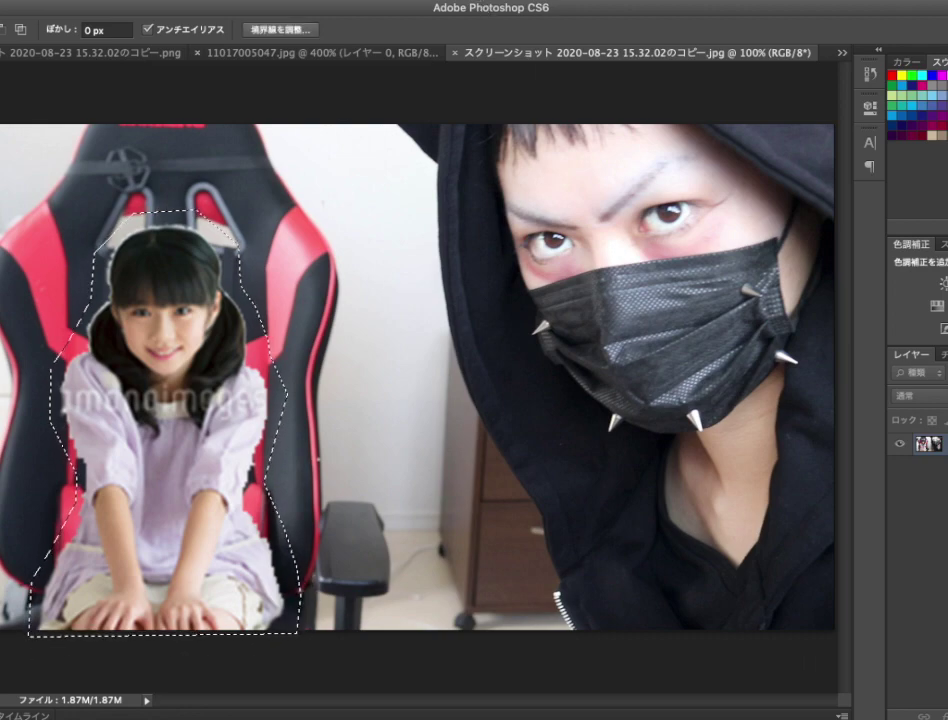
left_click(335, 2)
mouse_move(410, 213)
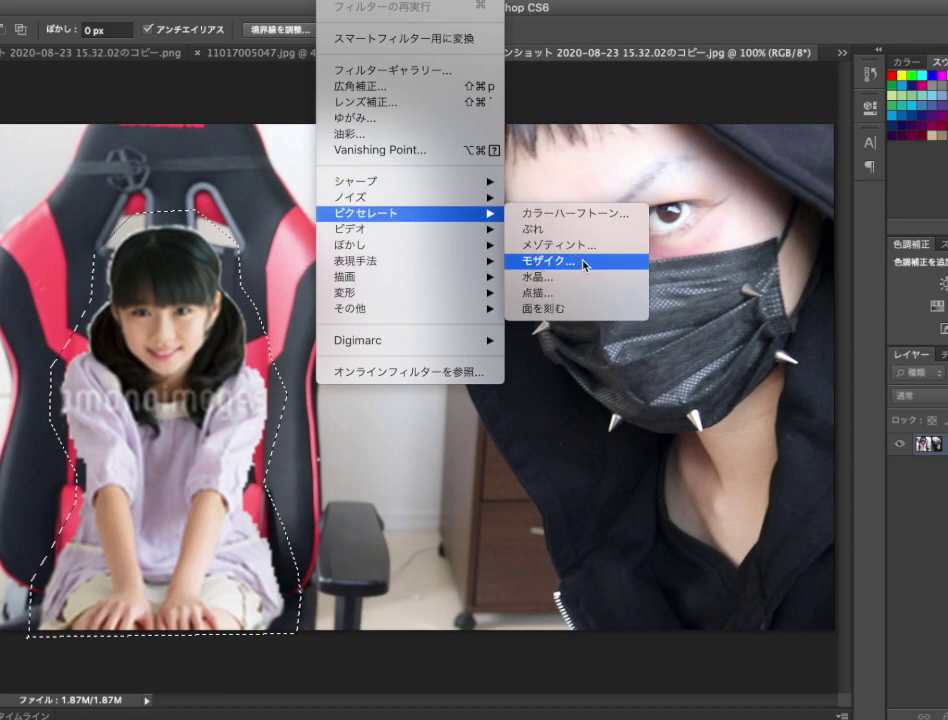
Step: Preview a cell-size-10 Mosaic on the girl, cancel it, and return to the PNG composite
left_click(582, 262)
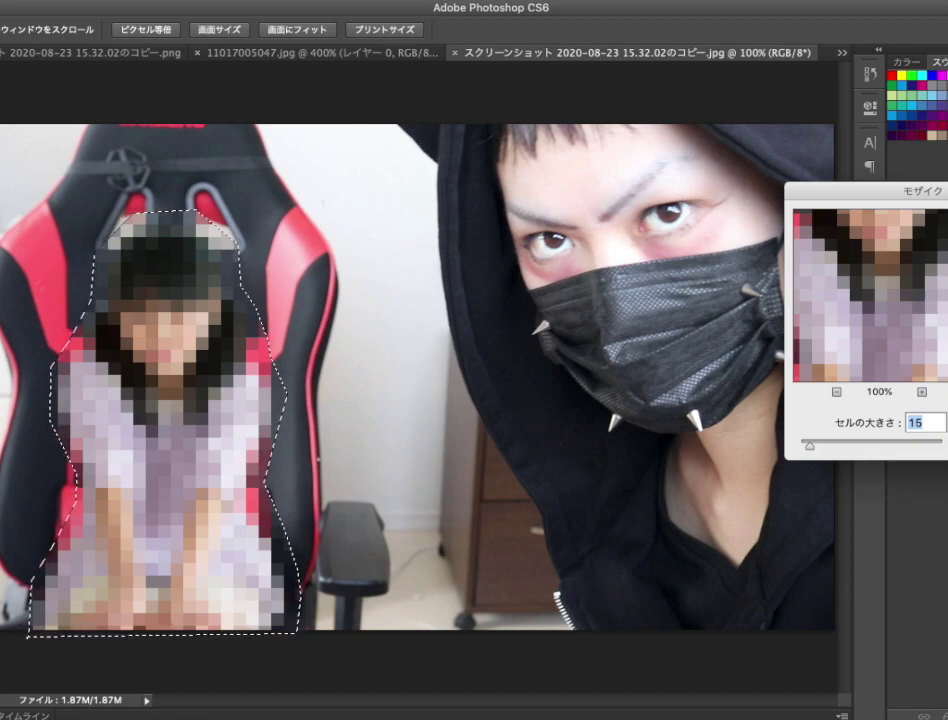
type("10")
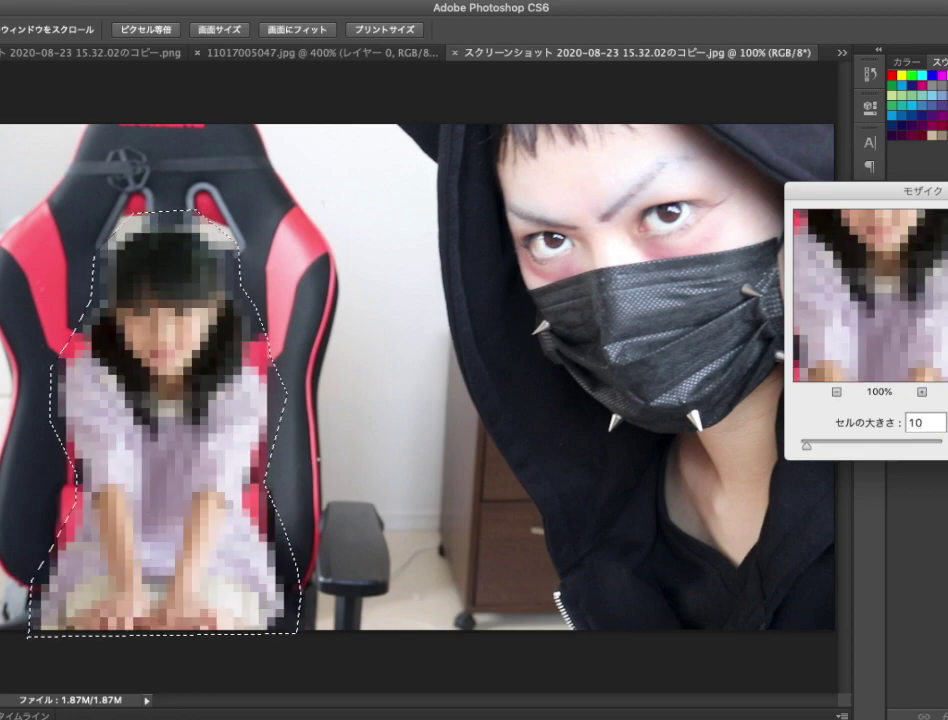
key("Escape")
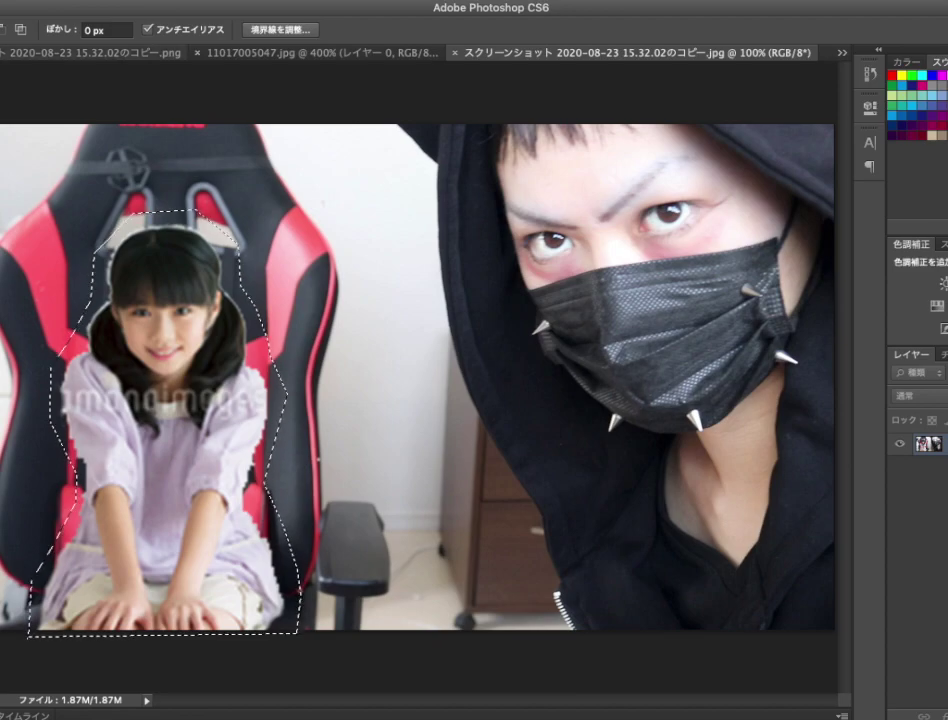
left_click(95, 52)
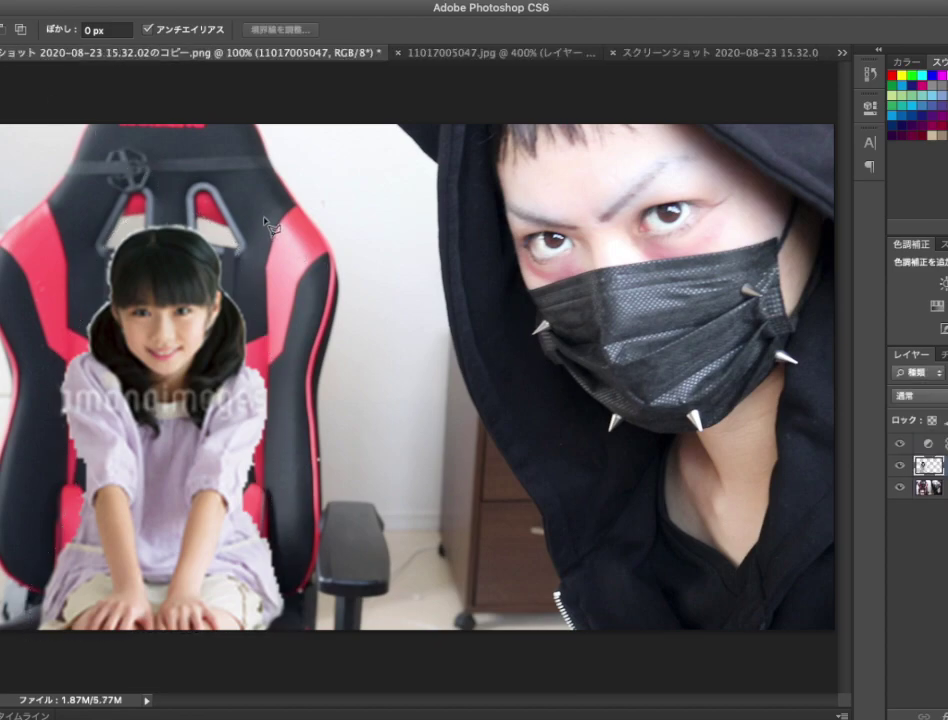
Step: Apply Brightness/Contrast with brightness 52 and contrast -32 to lighten the girl cutout
left_click(100, 0)
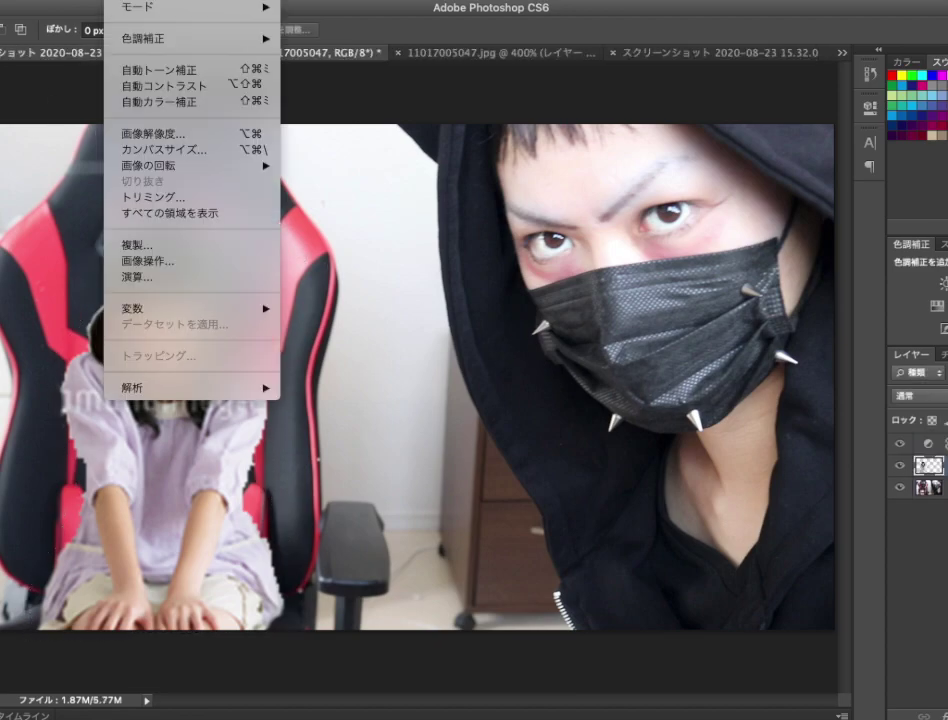
left_click(350, 38)
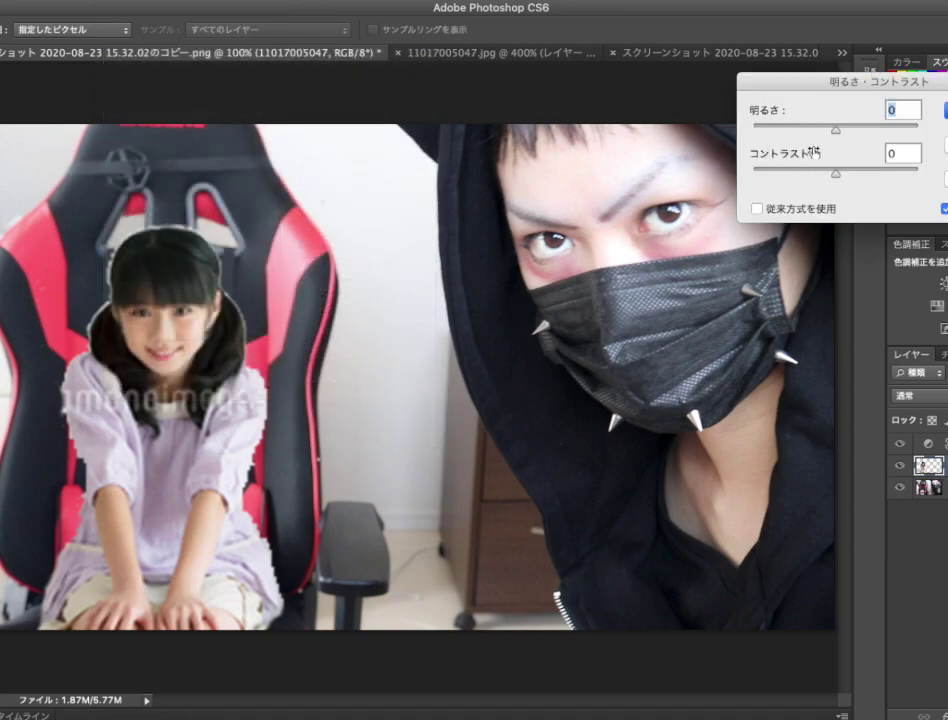
mouse_move(835, 126)
left_mouse_down()
mouse_move(812, 128)
mouse_move(856, 129)
left_mouse_up()
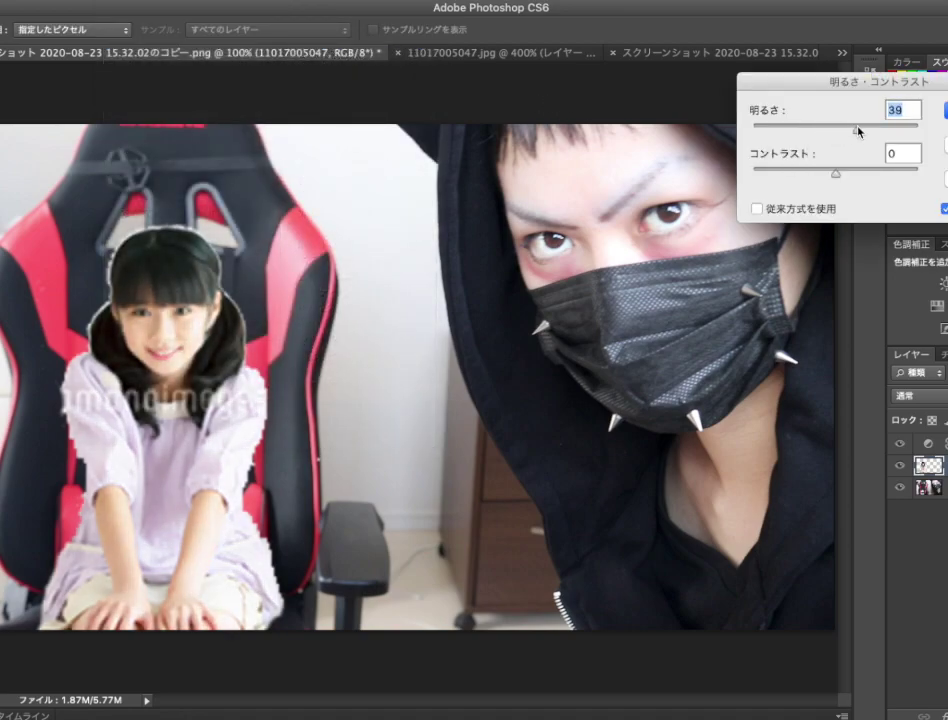
mouse_move(836, 172)
left_mouse_down()
mouse_move(794, 184)
mouse_move(863, 178)
mouse_move(778, 194)
left_mouse_up()
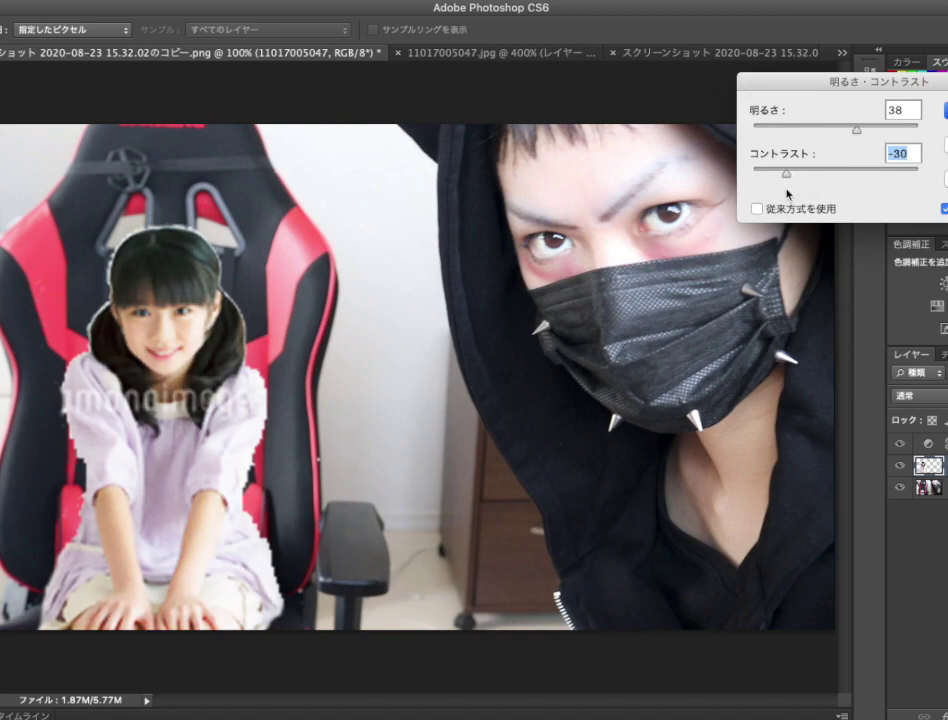
left_click_drag(856, 129, 884, 134)
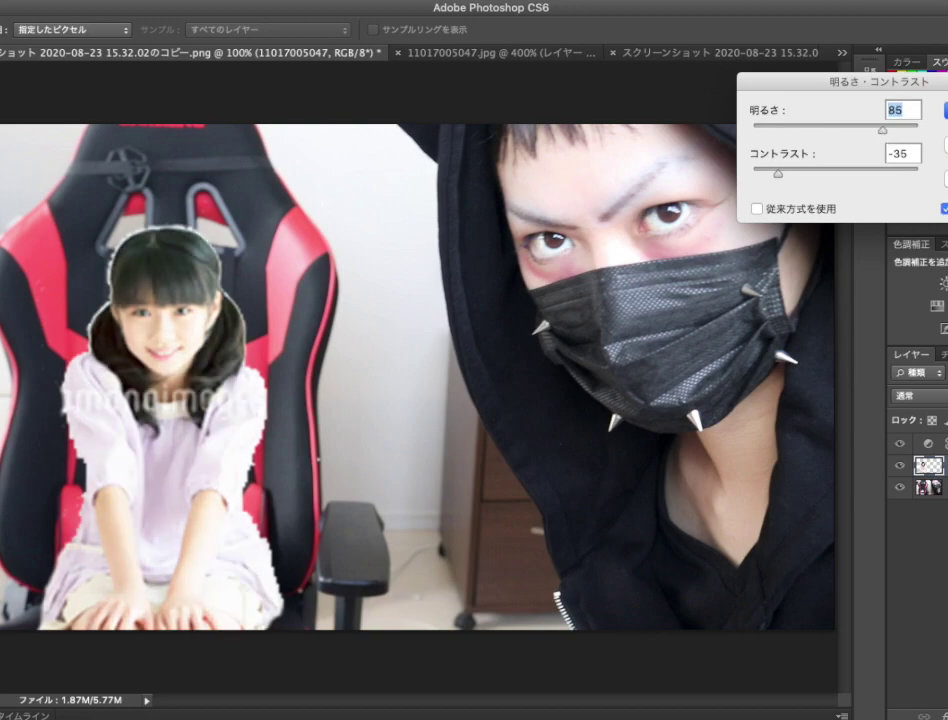
left_click_drag(885, 137, 863, 128)
left_click_drag(779, 175, 785, 177)
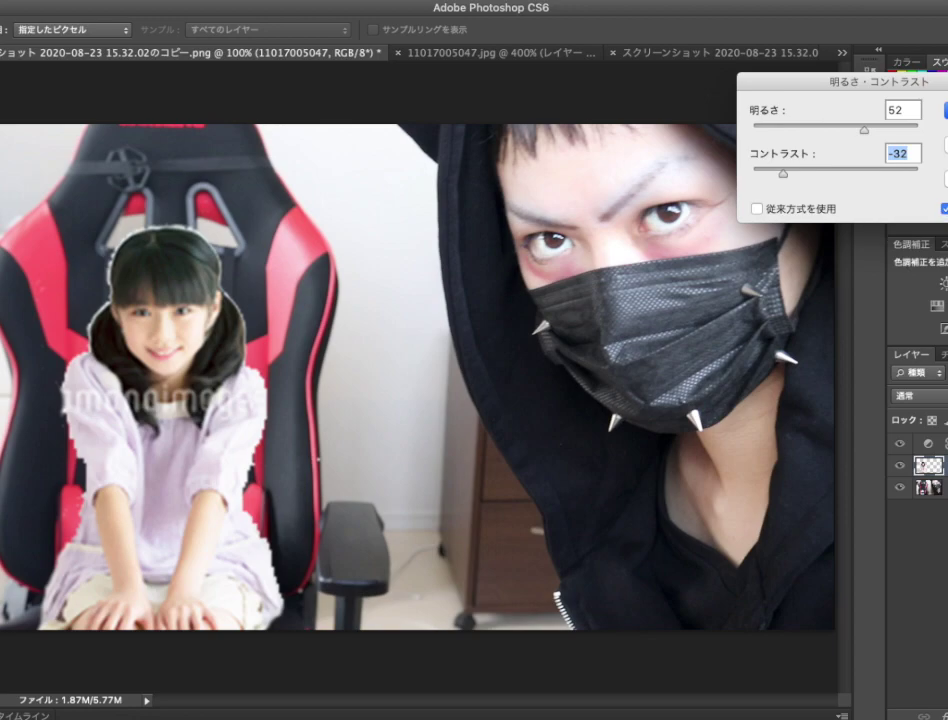
key("Return")
Step: Save the brightened composite as a JPG and lasso around the girl from the bottom-left
key("l")
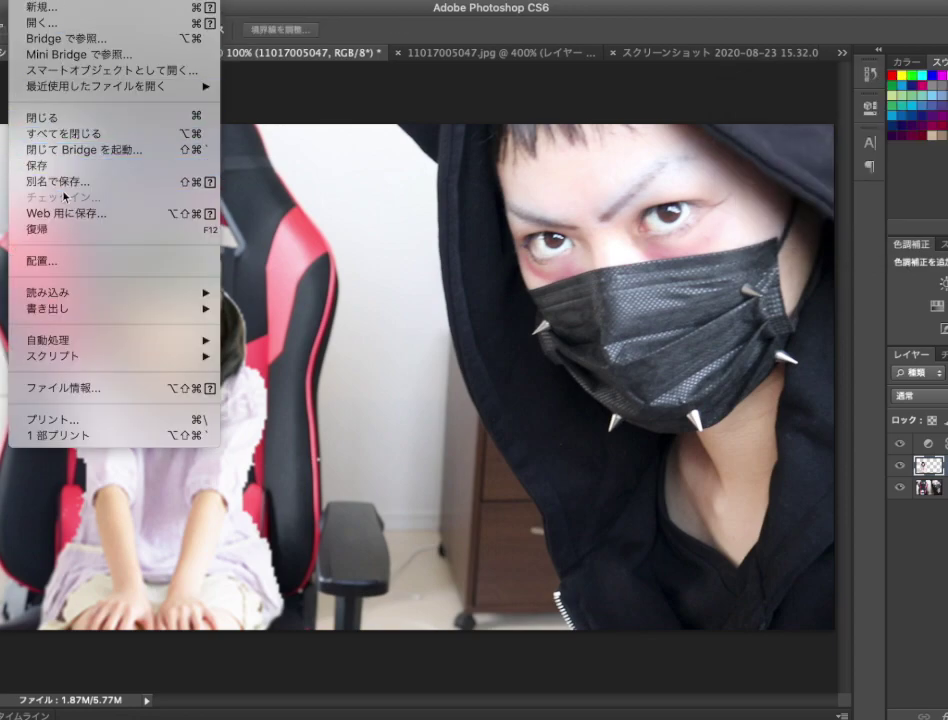
left_click(40, 184)
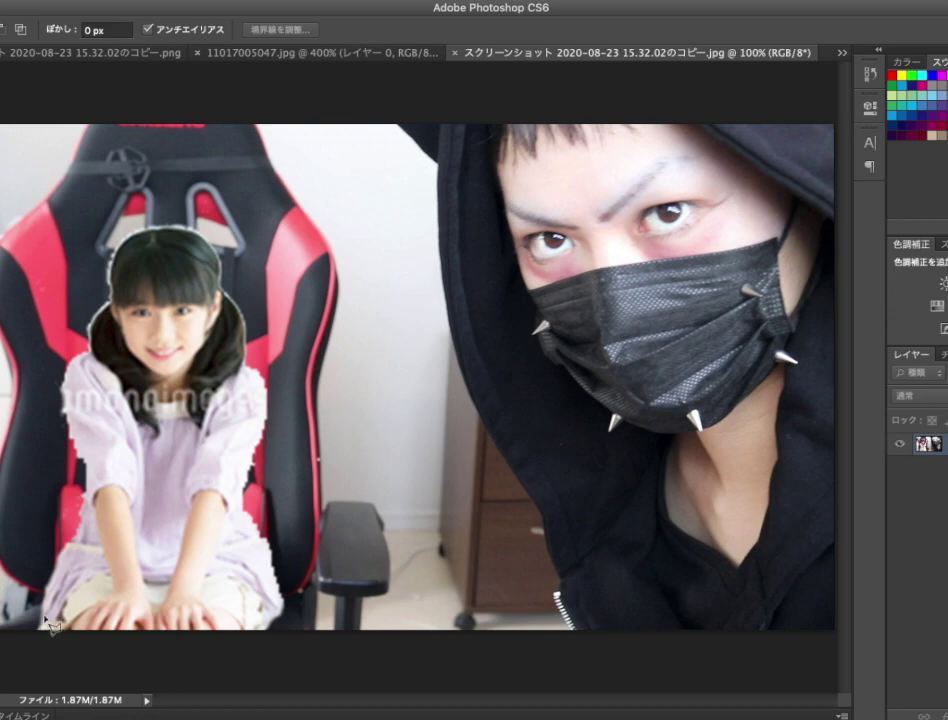
left_click_drag(50, 624, 65, 521)
mouse_move(72, 481)
left_mouse_down()
mouse_move(64, 347)
mouse_move(137, 222)
mouse_move(200, 210)
mouse_move(235, 238)
mouse_move(240, 284)
mouse_move(280, 390)
mouse_move(300, 652)
mouse_move(51, 655)
mouse_move(25, 636)
left_mouse_up()
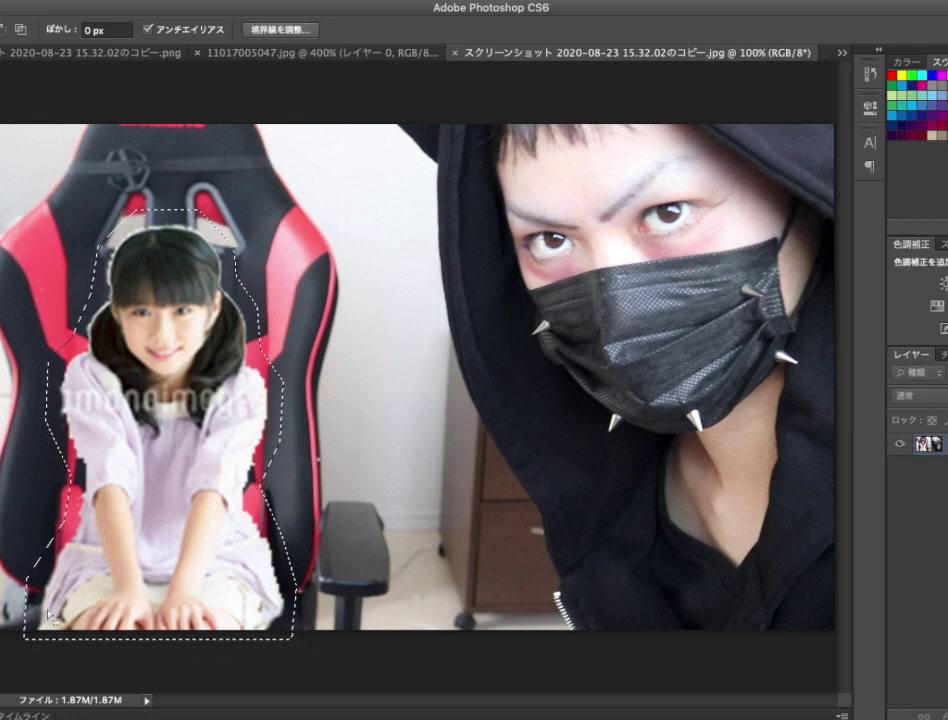
Step: Apply a Mosaic filter with cell size 10 to the selected girl
left_click(345, 0)
mouse_move(365, 213)
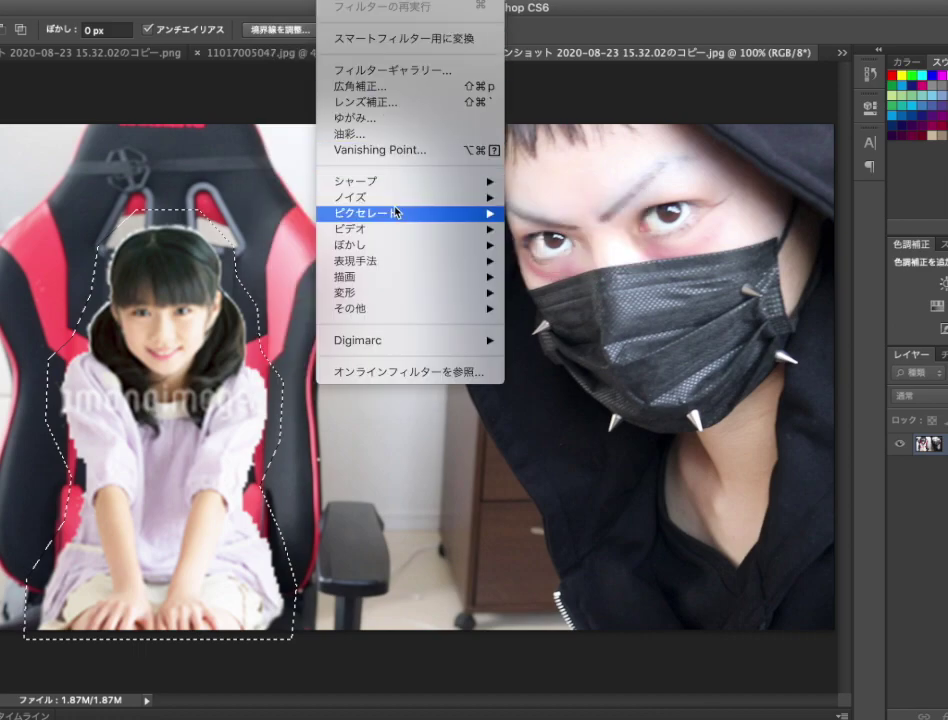
left_click(540, 261)
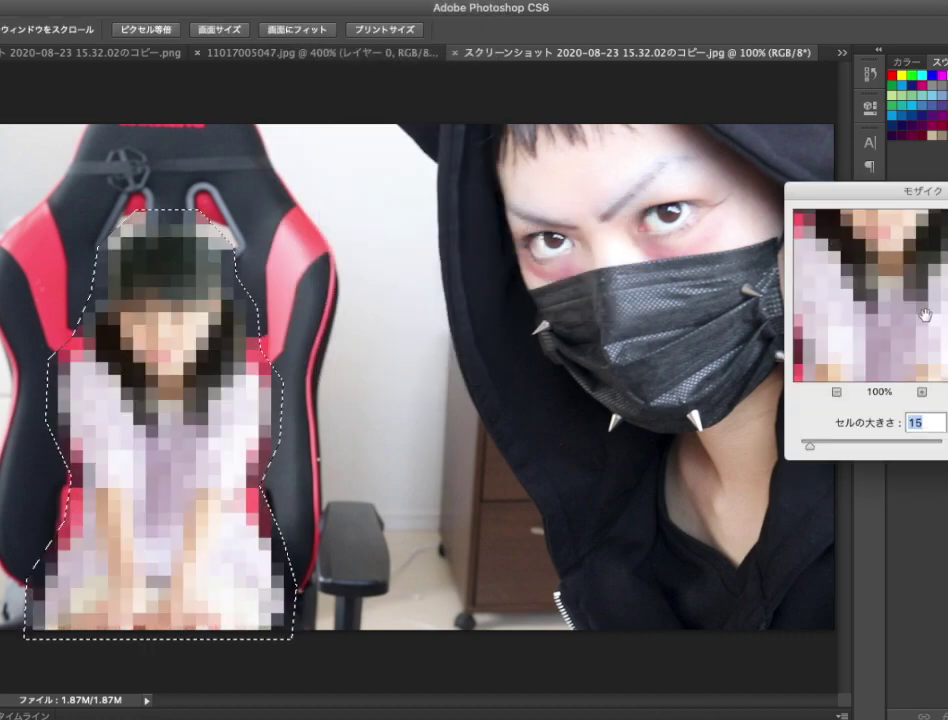
type("10")
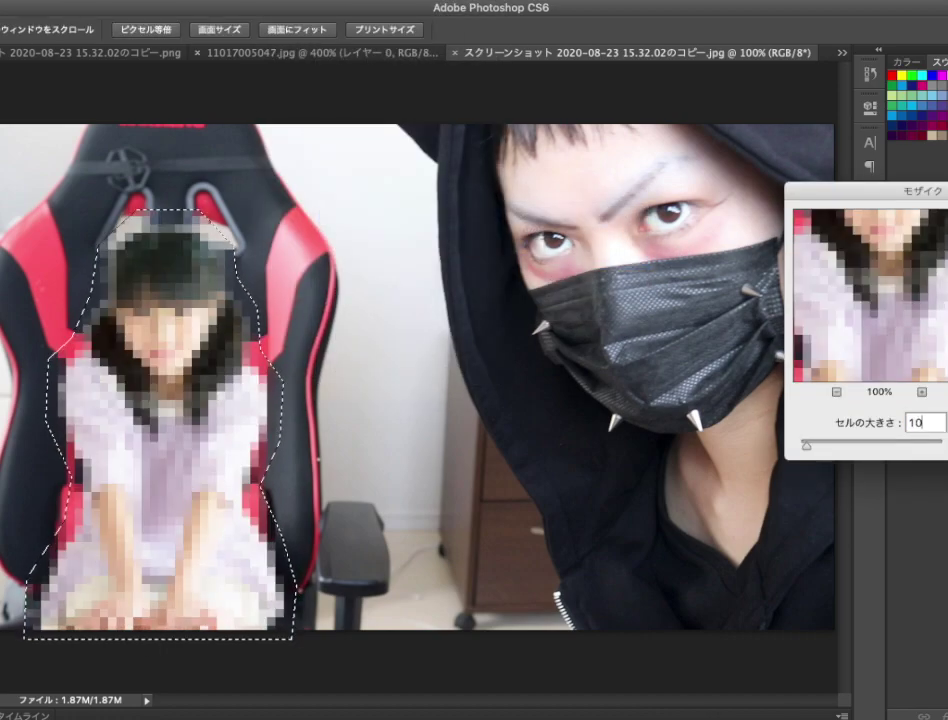
key("BackSpace")
key("BackSpace")
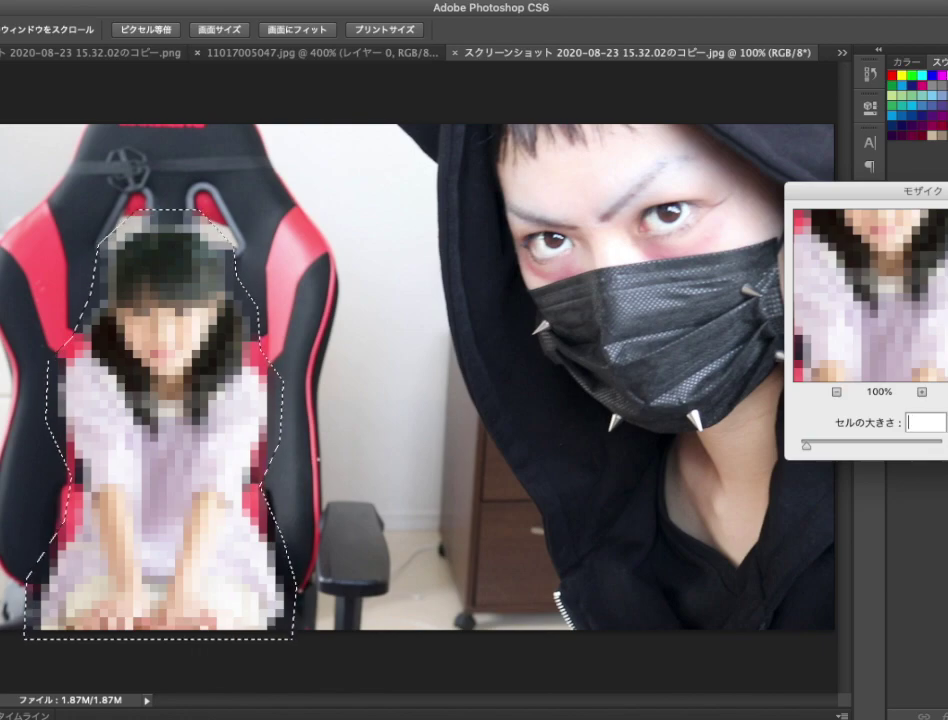
type("5")
key("BackSpace")
type("8")
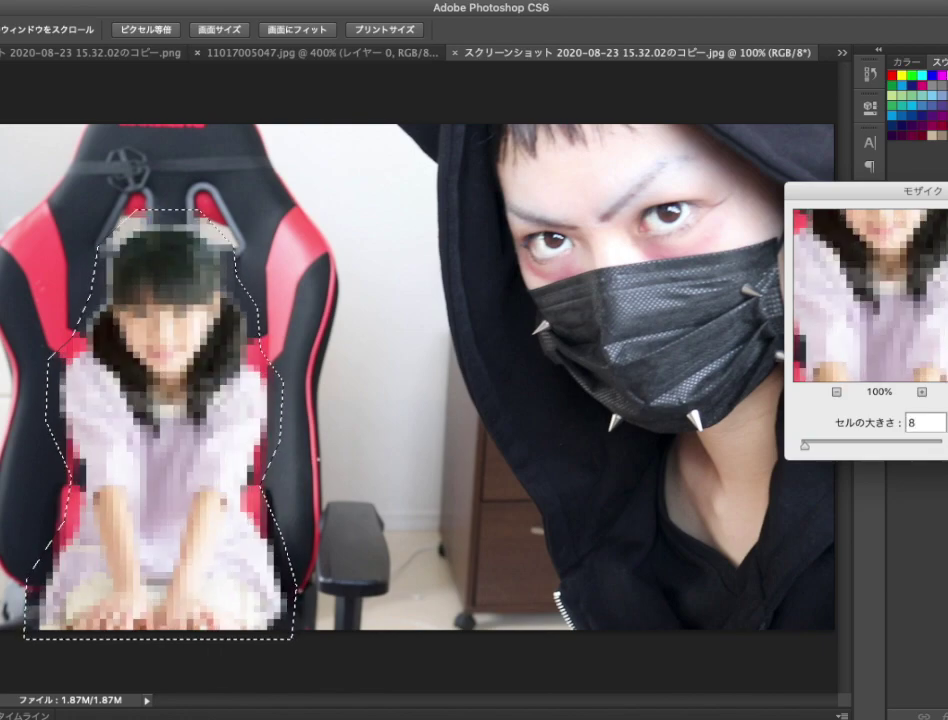
key("BackSpace")
type("10")
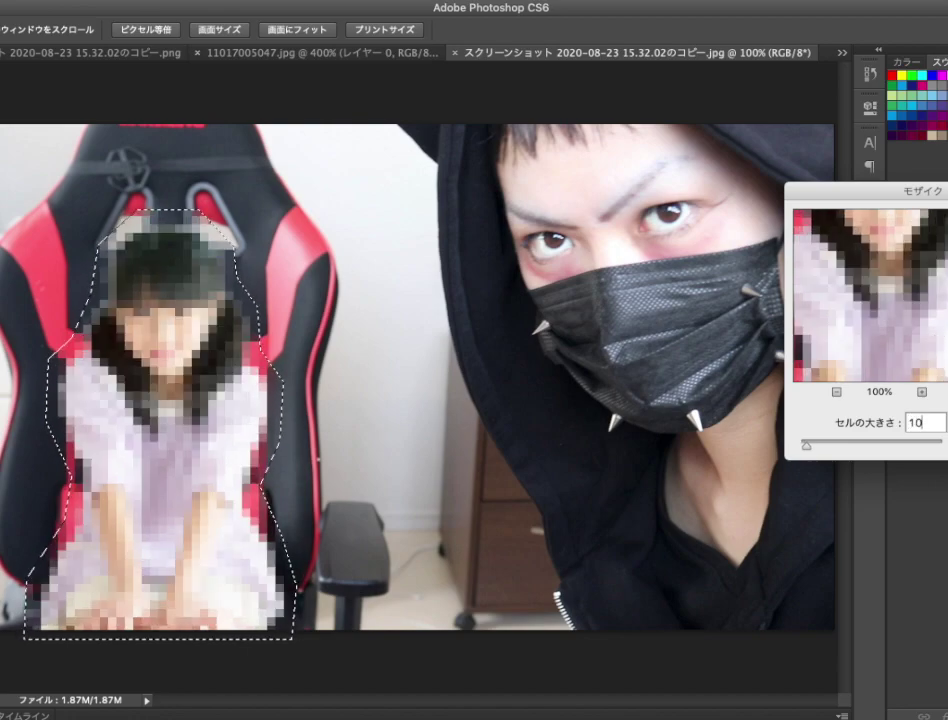
key("Return")
Step: Deselect the area around the girl and save the pixelated image
left_click(275, 0)
left_click(305, 25)
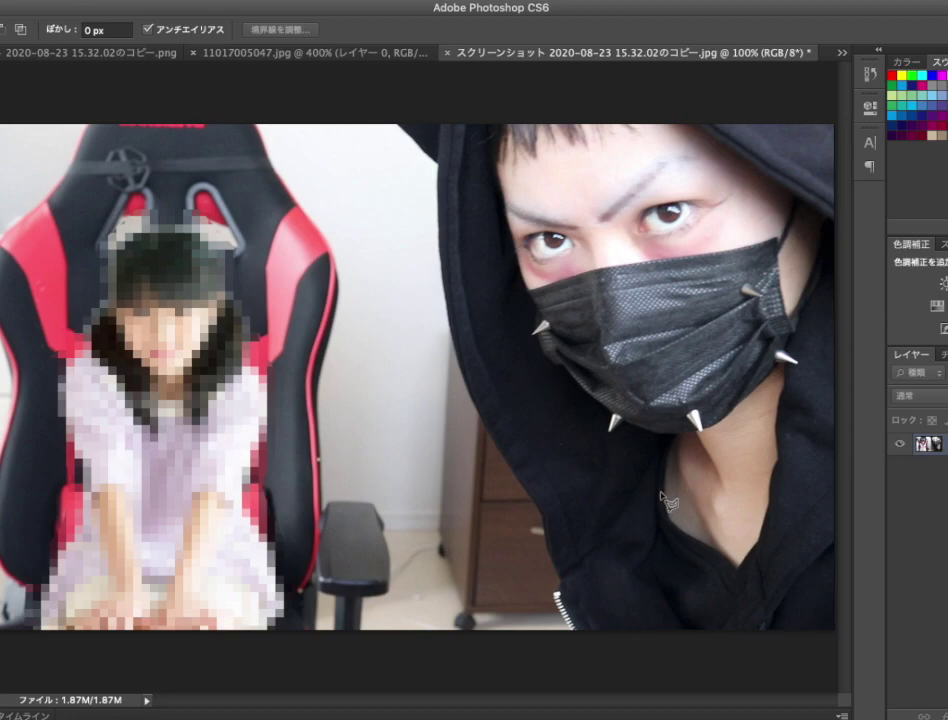
left_click(30, 0)
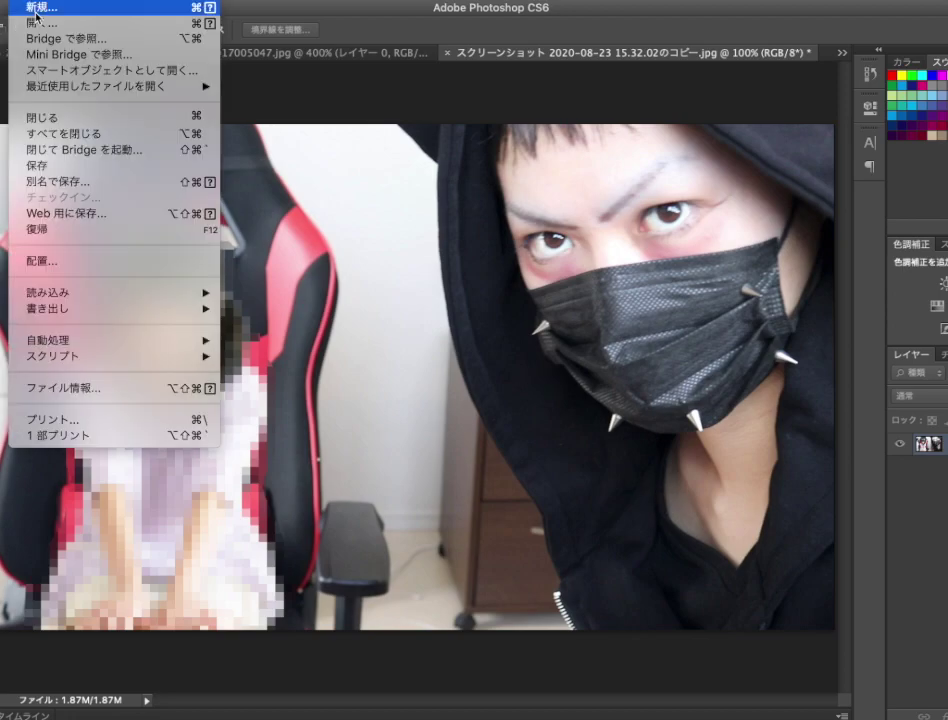